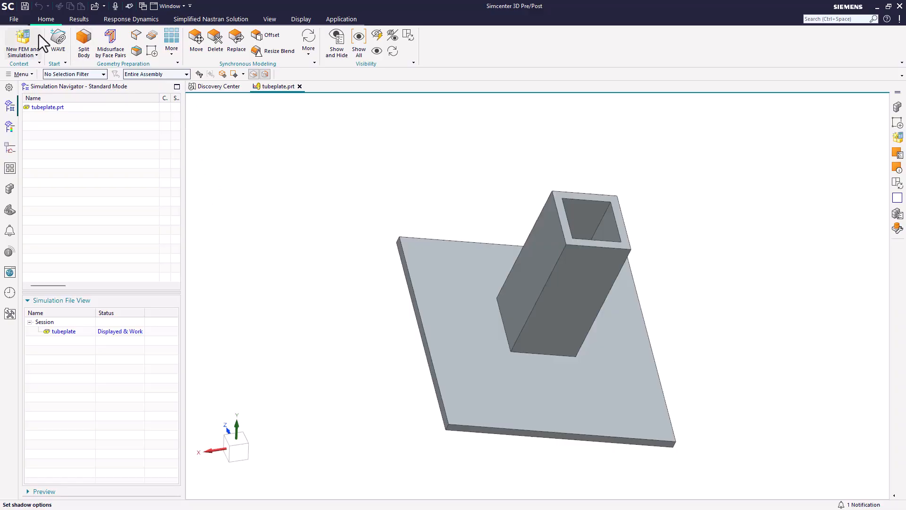
# In Pre/Post, create a new FEM and simulation with an idealized part for tubeplate, using the Simcenter Nastran structural environment.
pyautogui.click(335, 16)
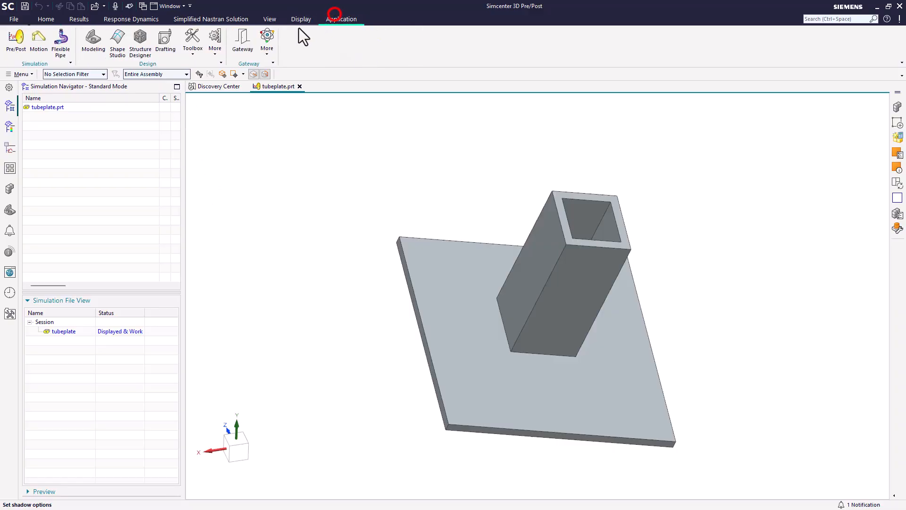
pyautogui.click(10, 41)
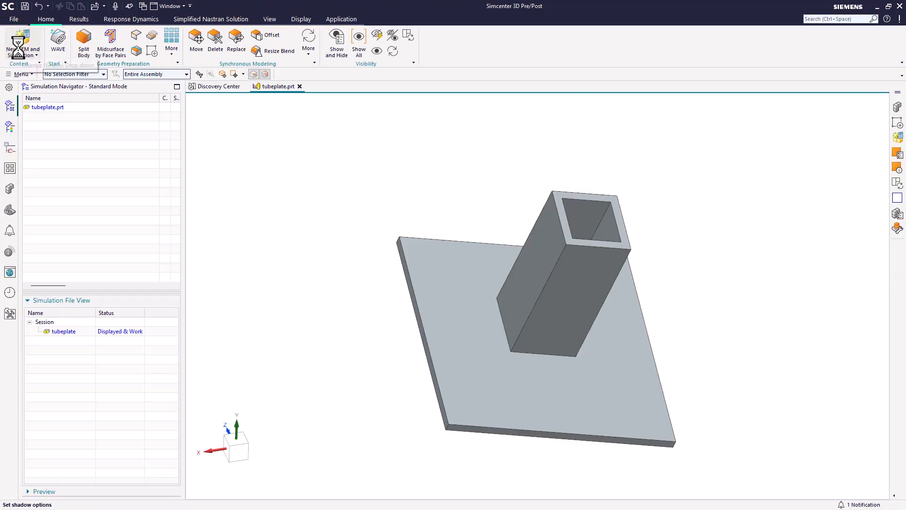
pyautogui.click(19, 41)
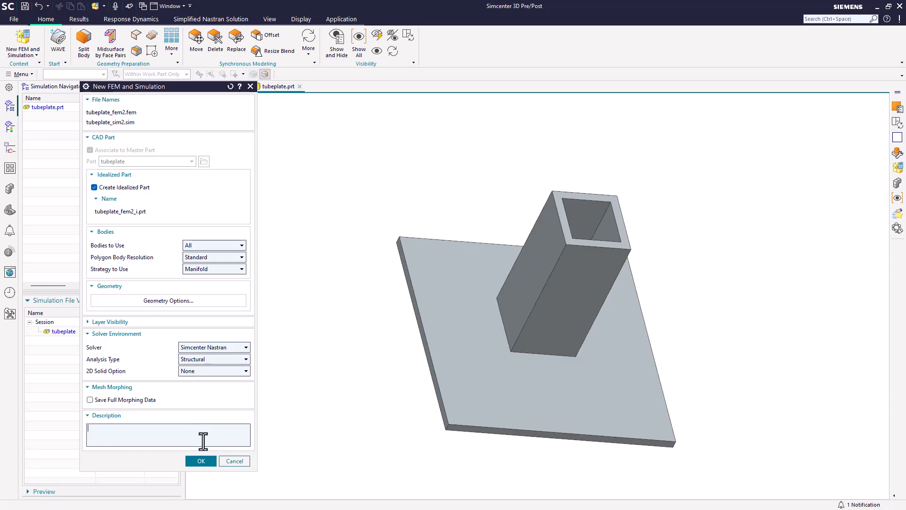
pyautogui.click(199, 461)
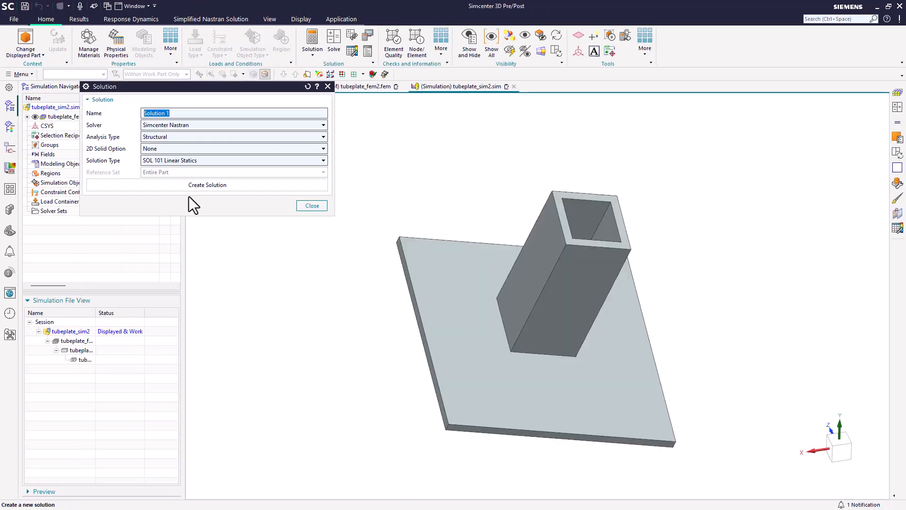
# Create a SOL 101 Linear Statics solution with the grid point force (GPFORCE) output request enabled.
pyautogui.click(185, 186)
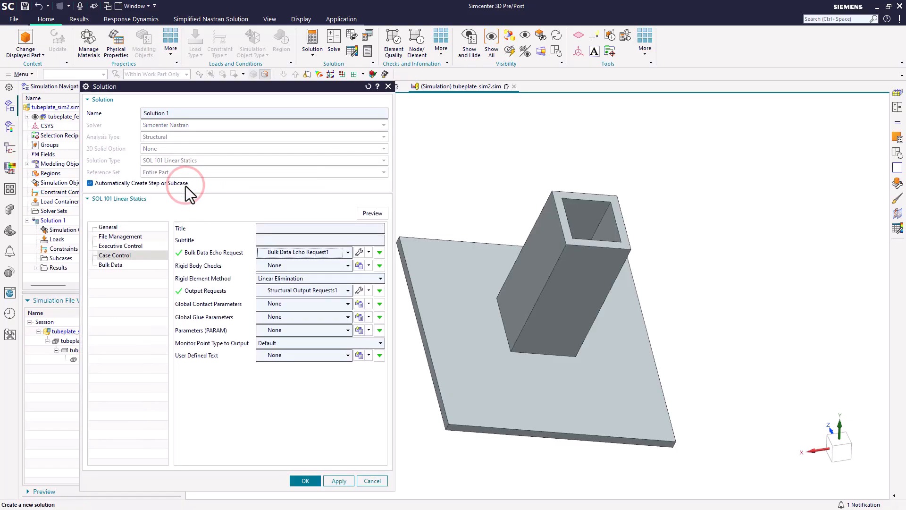
pyautogui.click(357, 291)
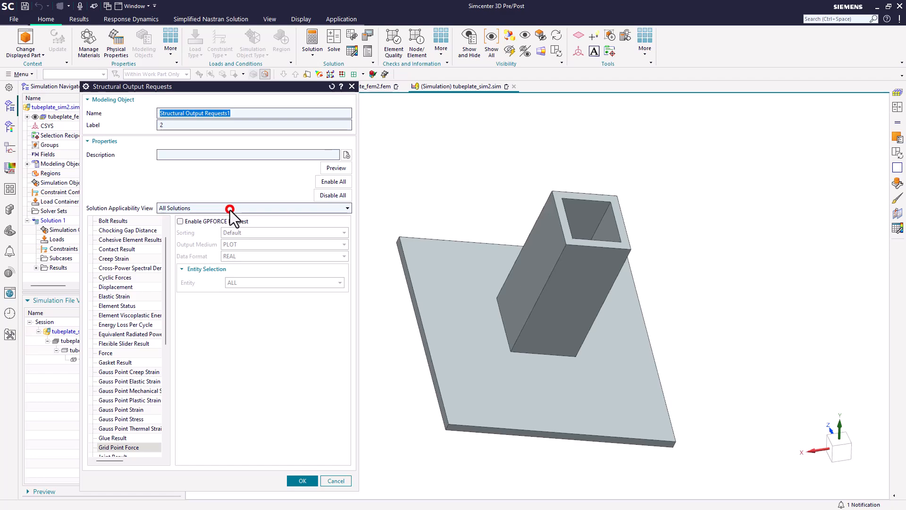
pyautogui.click(230, 209)
pyautogui.click(222, 237)
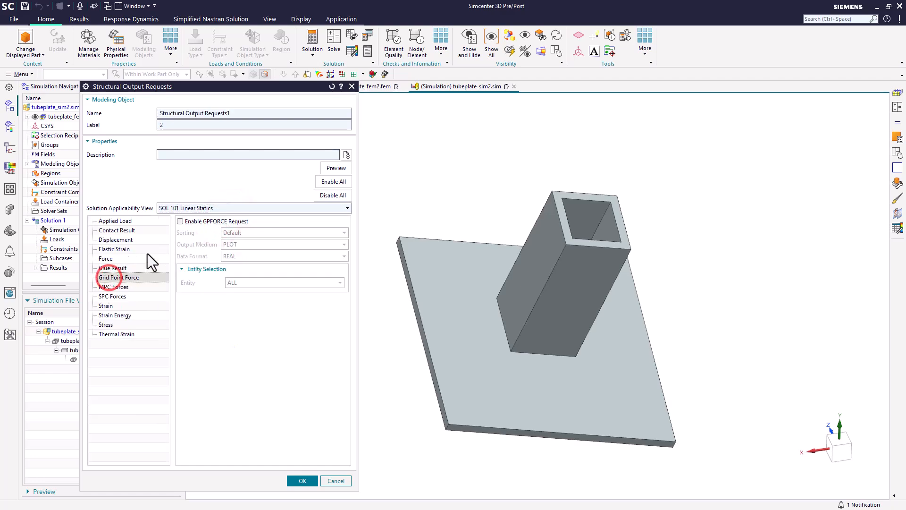
pyautogui.click(181, 221)
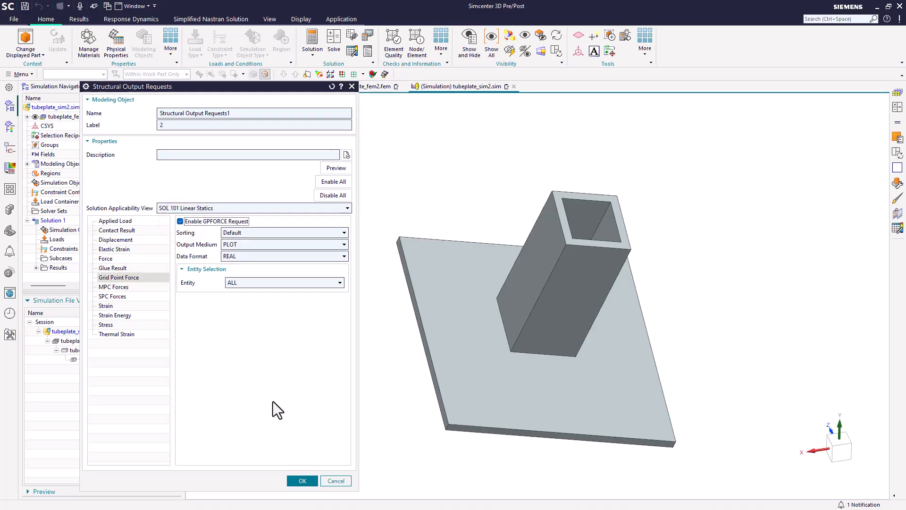
pyautogui.click(301, 481)
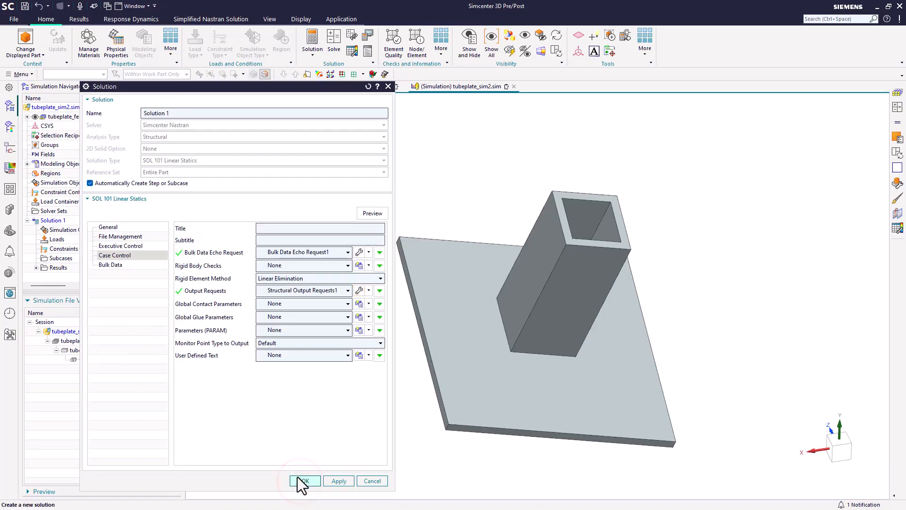
pyautogui.click(300, 481)
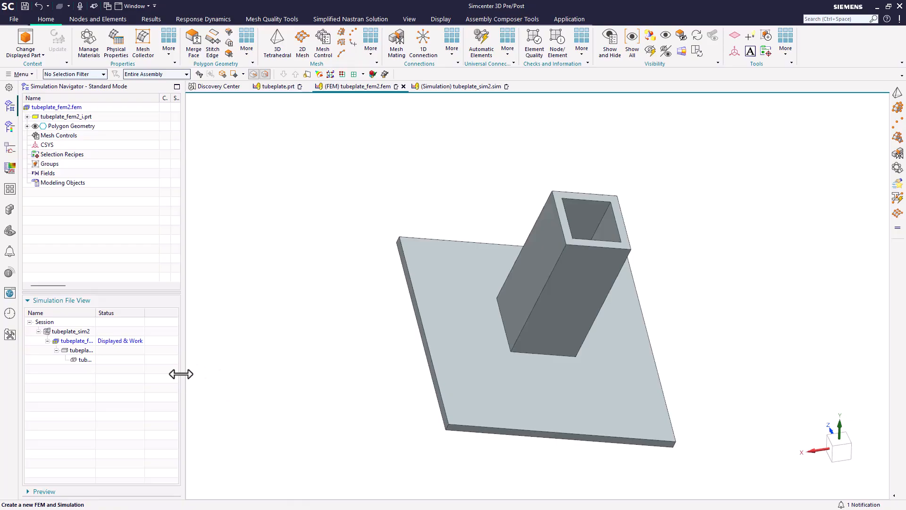
# Display the idealized part tubeplate_fem2_i and promote the tube-and-plate solid body into it.
pyautogui.doubleClick(75, 351)
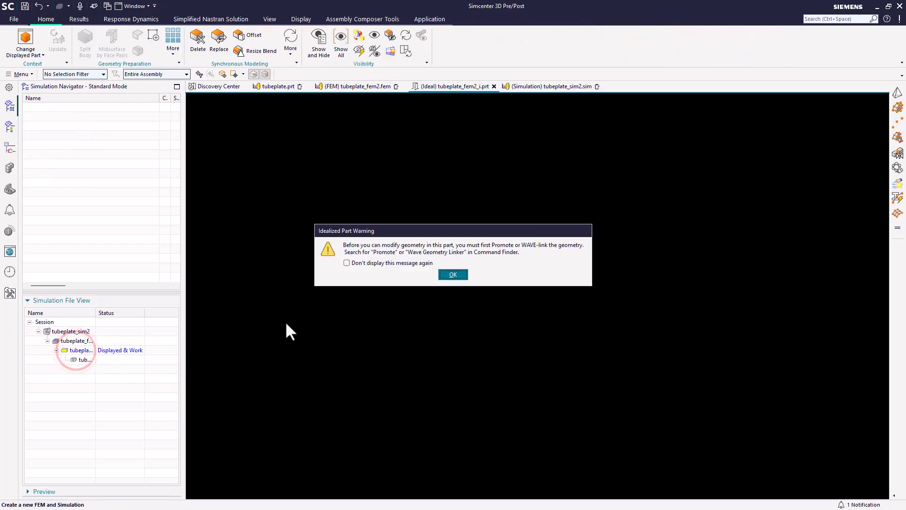
pyautogui.click(449, 272)
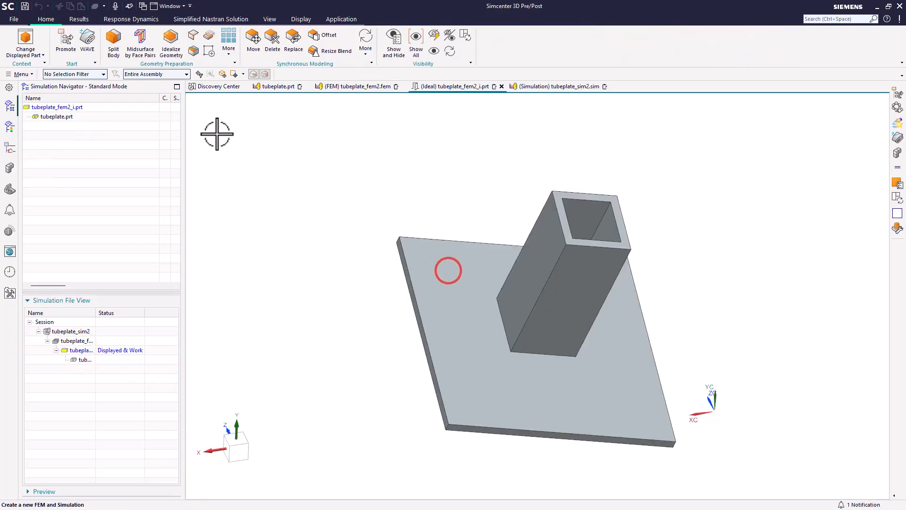
pyautogui.click(68, 43)
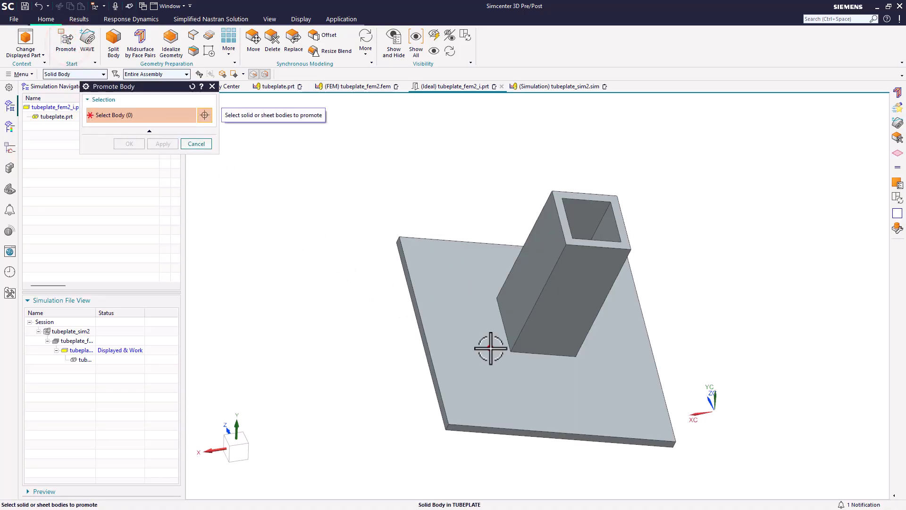
pyautogui.click(489, 347)
pyautogui.click(129, 143)
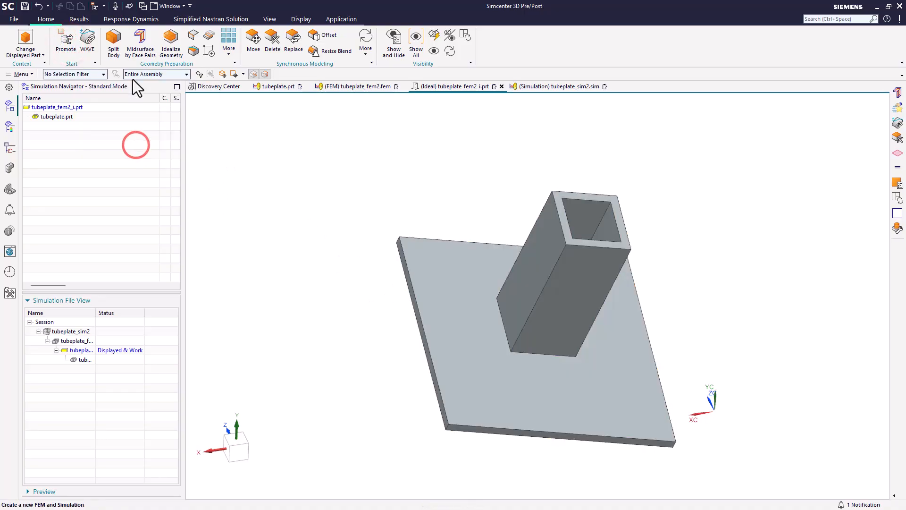
# Create midsurfaces of the solid body by automatic face pairing with the Progressive strategy and Stitch Edges enabled.
pyautogui.click(139, 48)
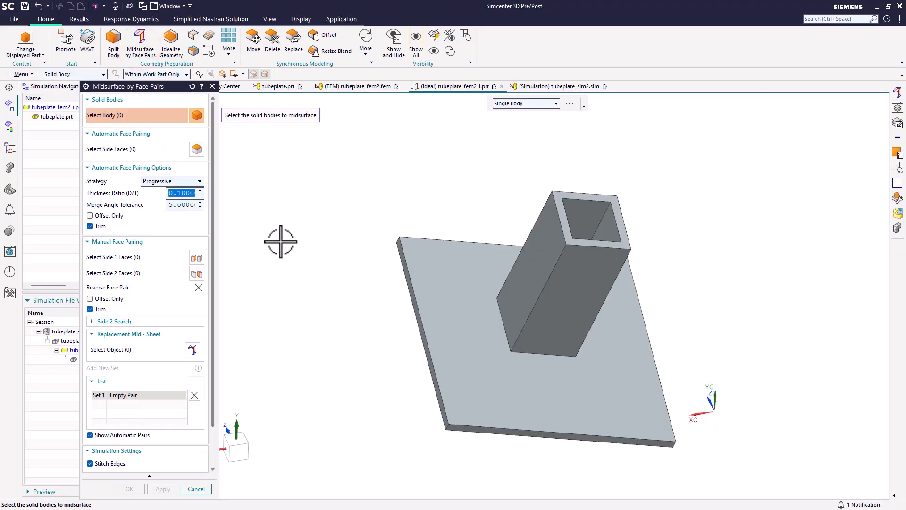
pyautogui.click(479, 339)
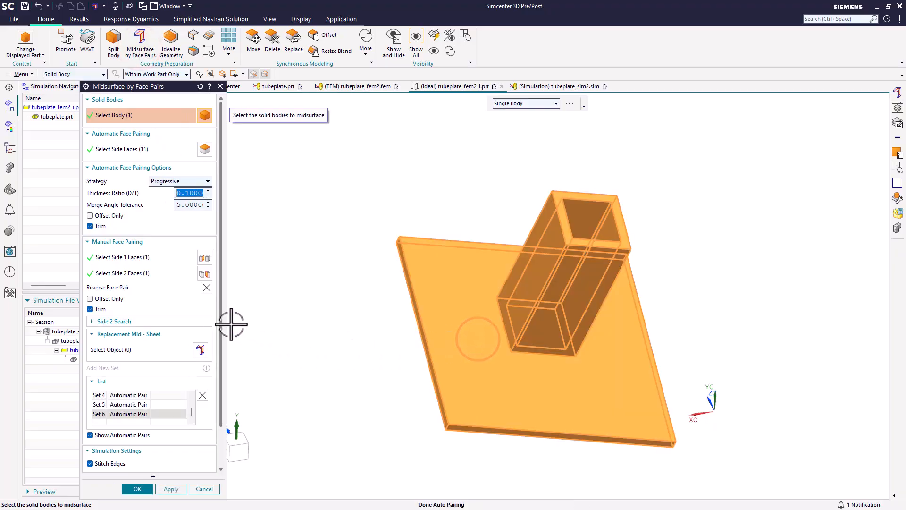
pyautogui.moveTo(222, 315); pyautogui.dragTo(222, 374)
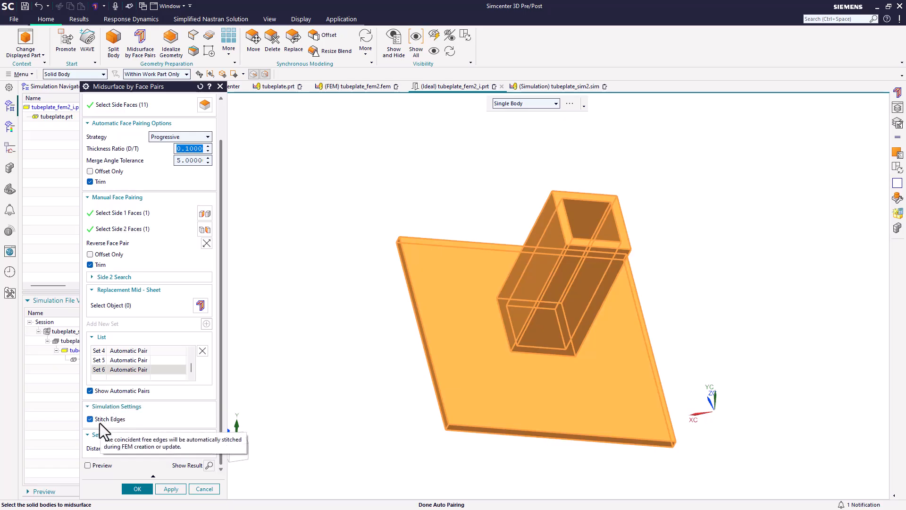
pyautogui.click(136, 489)
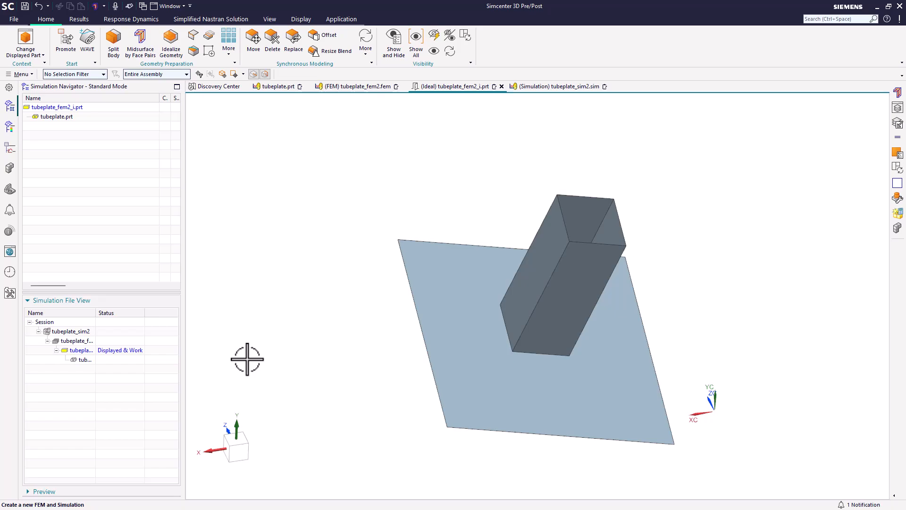
# Display tubeplate_fem2, dismiss the update log and hide the original TUBEPLATE solid in the expanded polygon geometry.
pyautogui.doubleClick(95, 311)
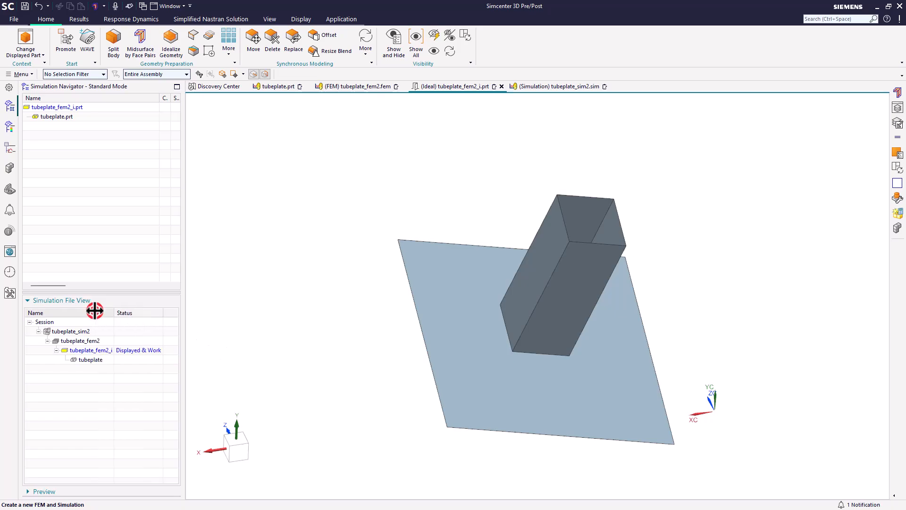
pyautogui.doubleClick(89, 340)
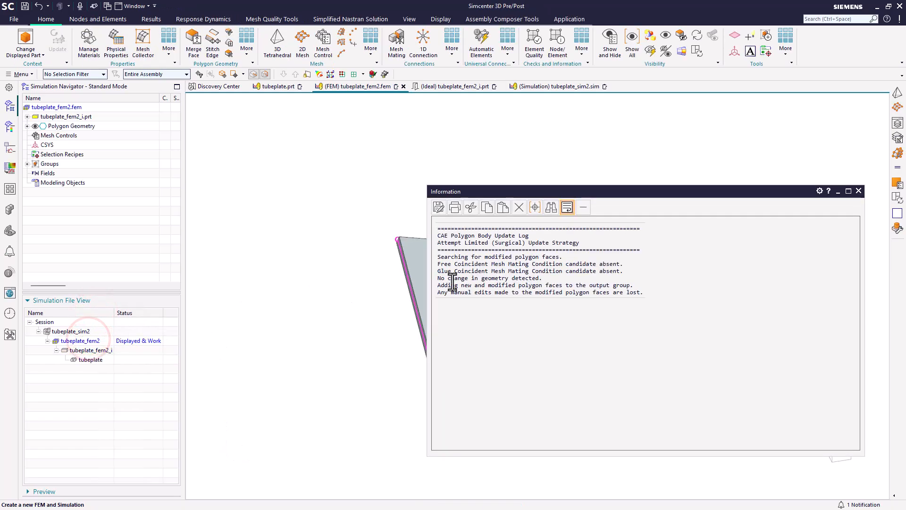
pyautogui.click(859, 191)
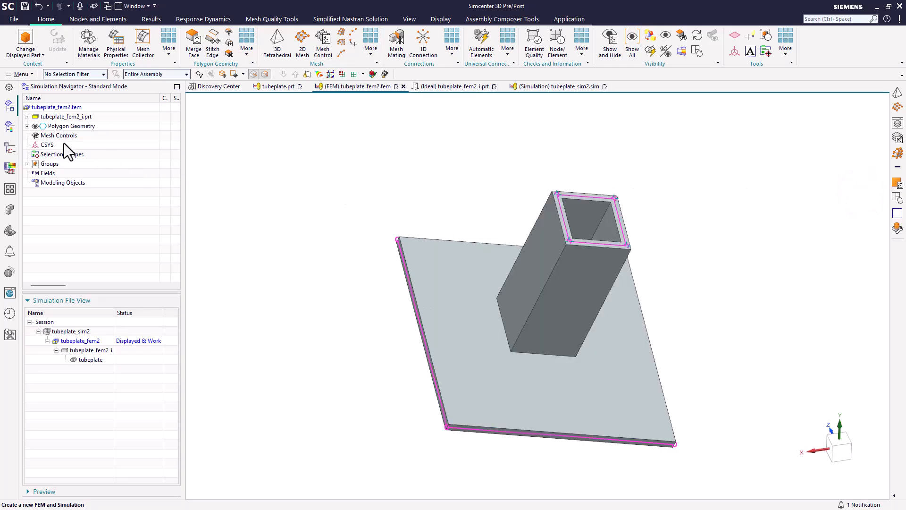
pyautogui.click(27, 126)
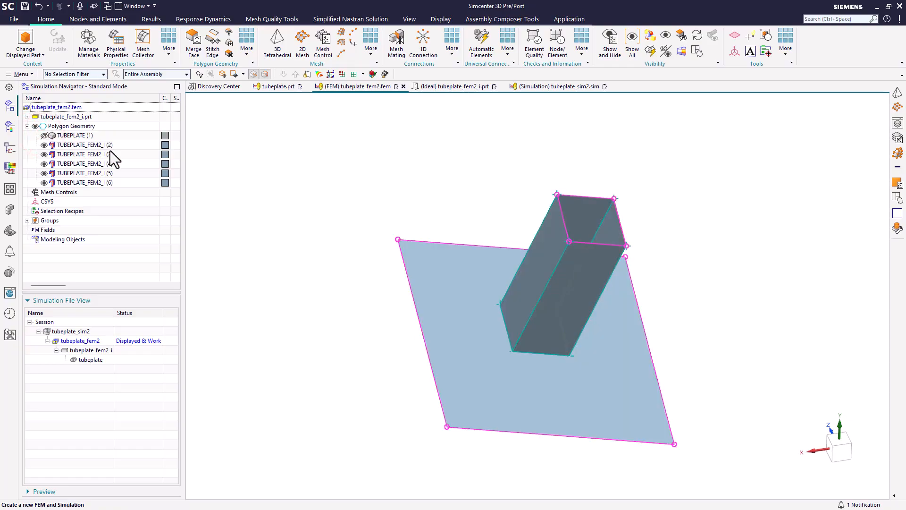
# Mesh all five midsurface polygon bodies with a 2D CQUAD4 paver mesh at 0.25 in element size and automatic collector creation.
pyautogui.click(302, 43)
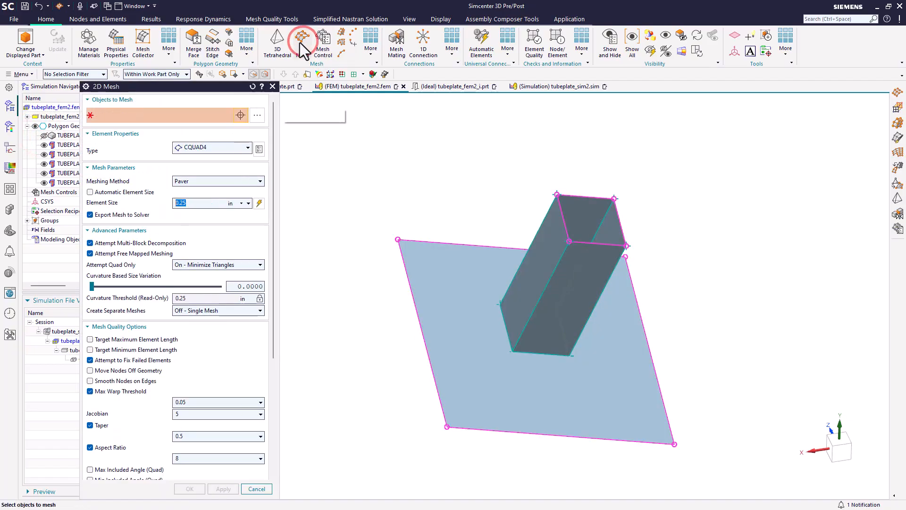
pyautogui.click(88, 74)
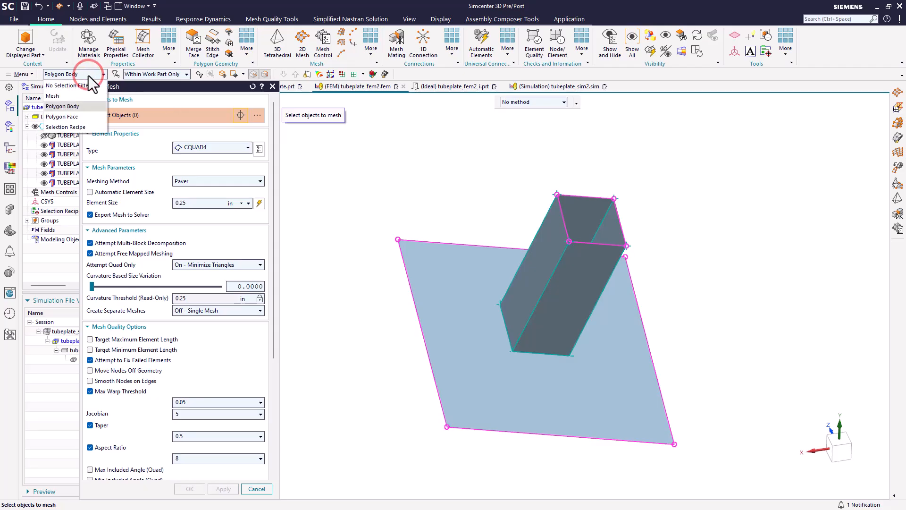
pyautogui.click(89, 76)
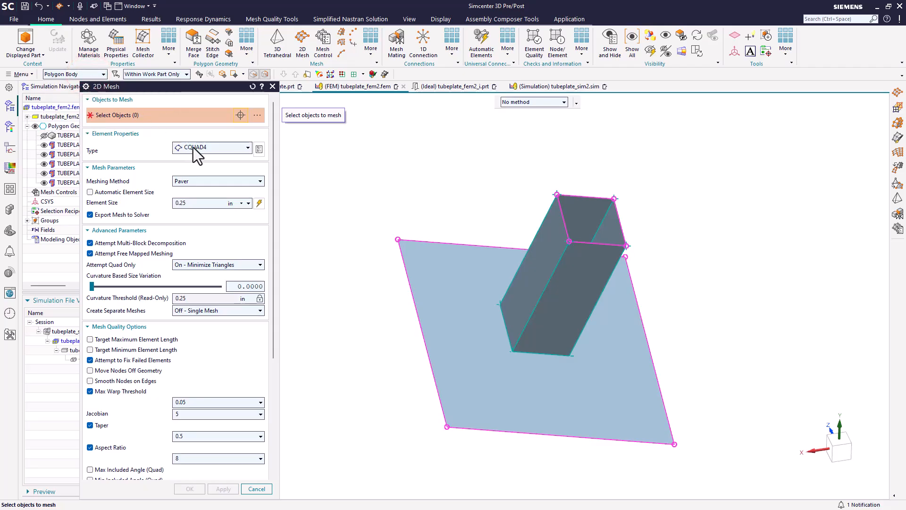
pyautogui.scroll(-1, 416, 191)
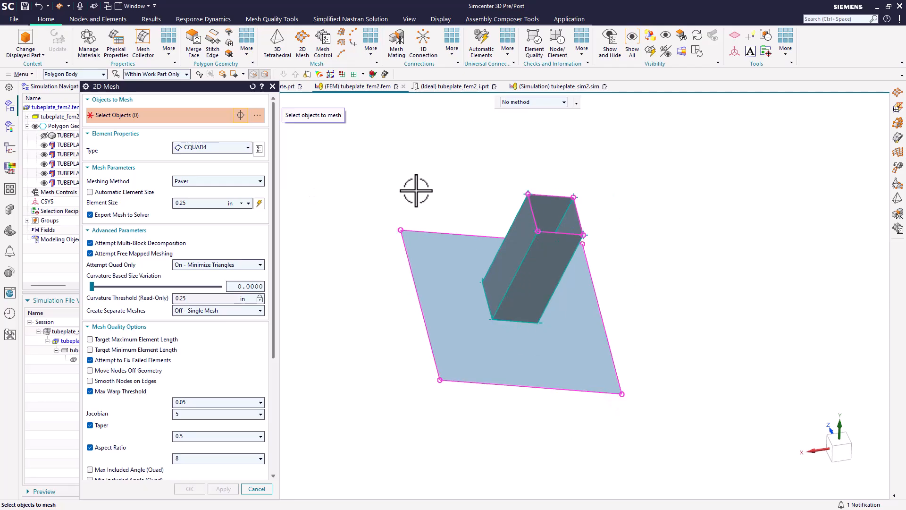
pyautogui.moveTo(376, 164); pyautogui.dragTo(678, 423)
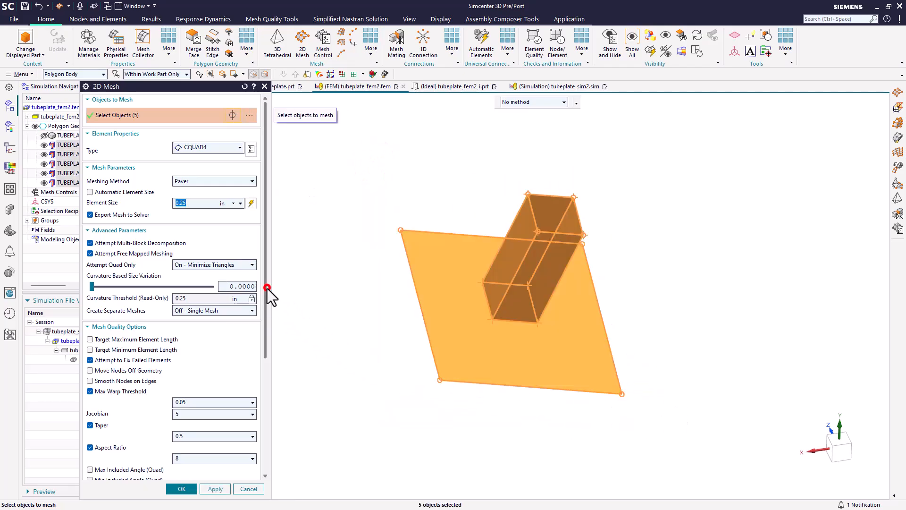
pyautogui.moveTo(267, 288); pyautogui.dragTo(290, 407)
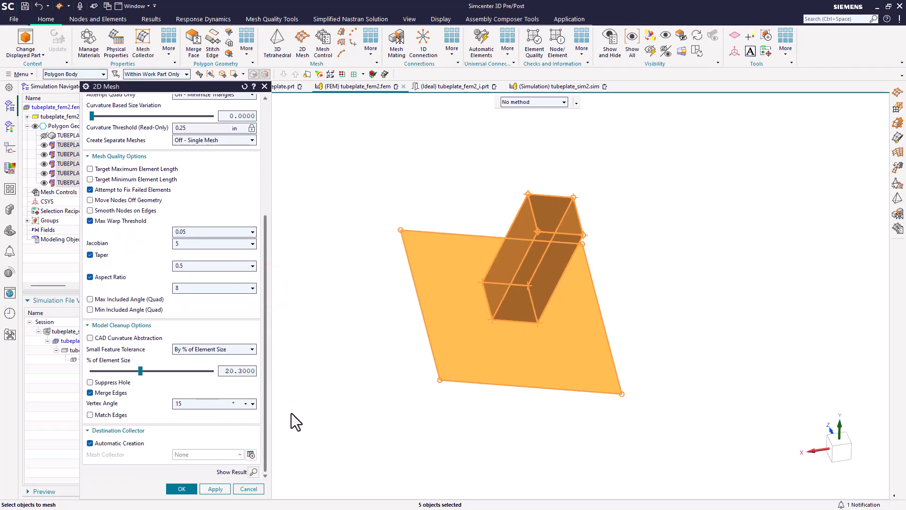
pyautogui.click(192, 490)
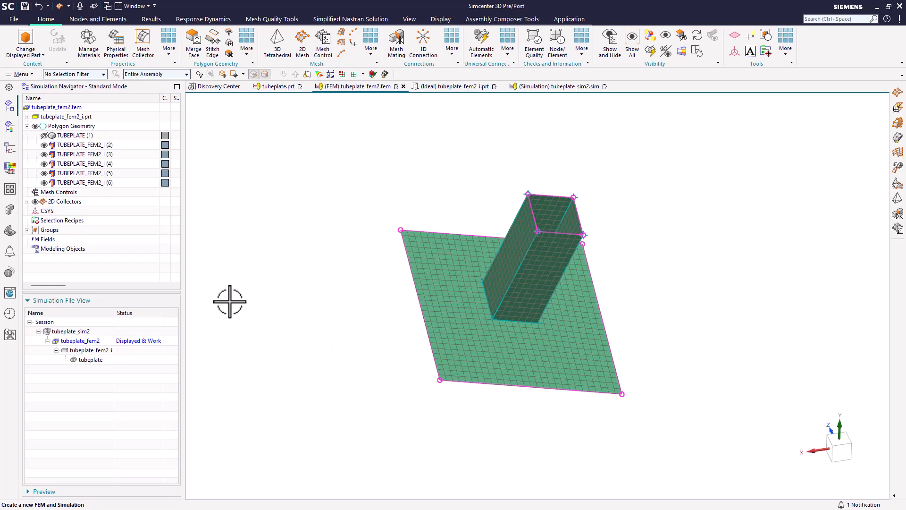
# Set the 2D mesh's associated data to Midsurface thickness source, evaluated At Element Centroid, with offset calculated from midsurface data.
pyautogui.click(27, 201)
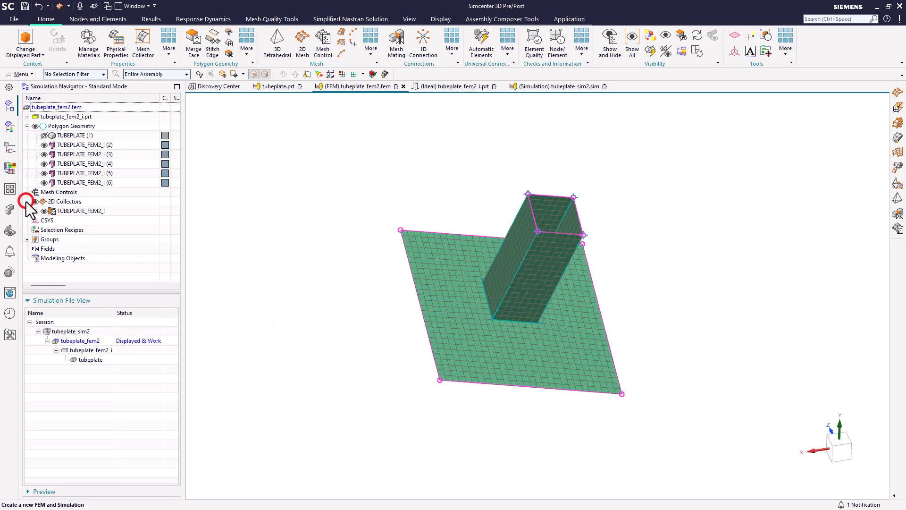
pyautogui.click(34, 211)
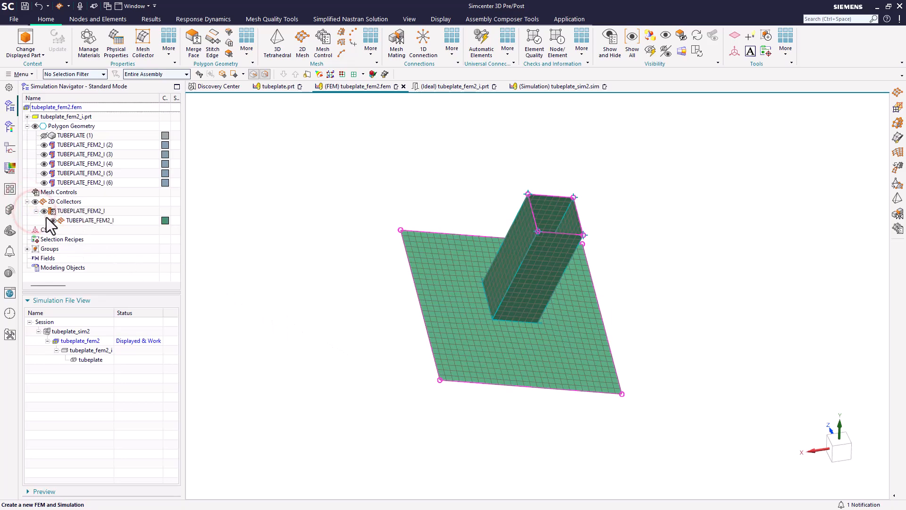
pyautogui.rightClick(88, 221)
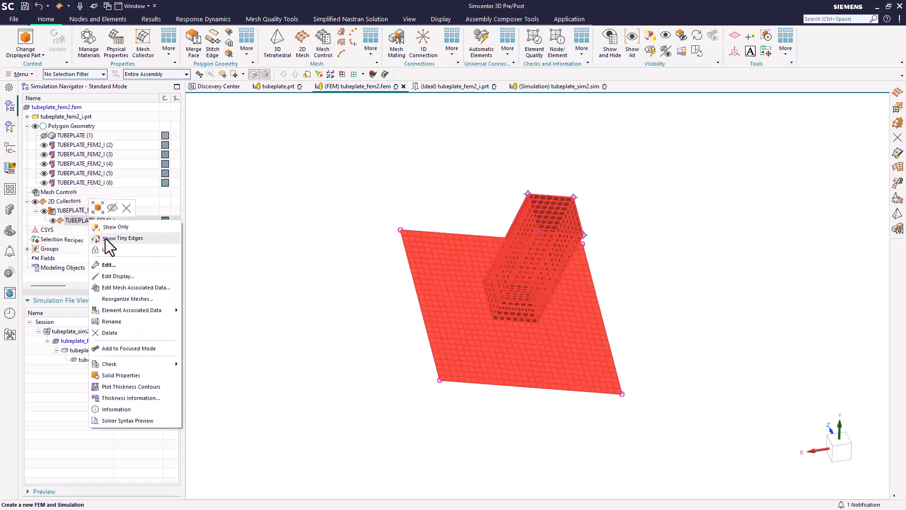
pyautogui.click(123, 289)
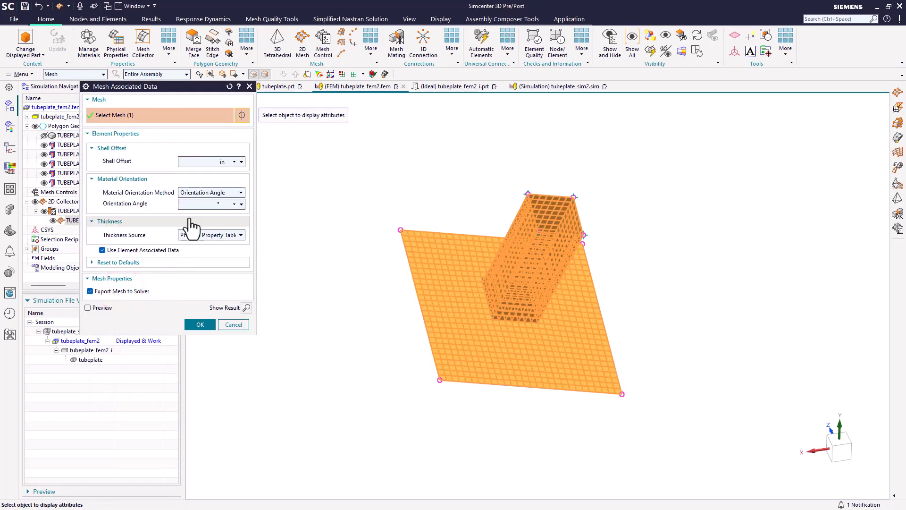
pyautogui.click(206, 233)
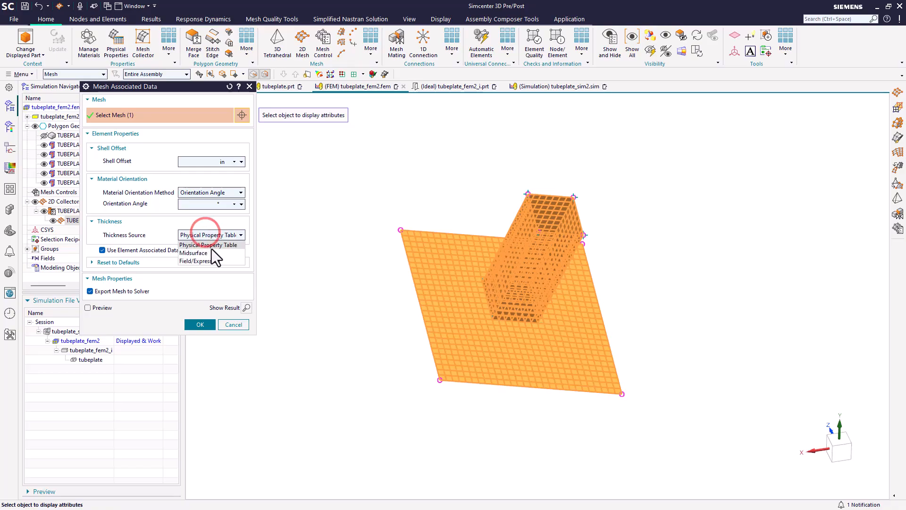
pyautogui.click(213, 252)
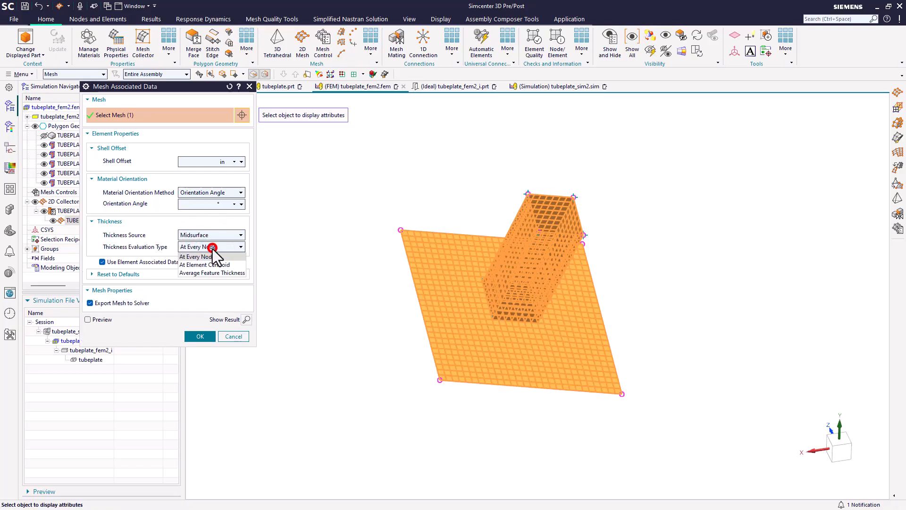
pyautogui.click(209, 268)
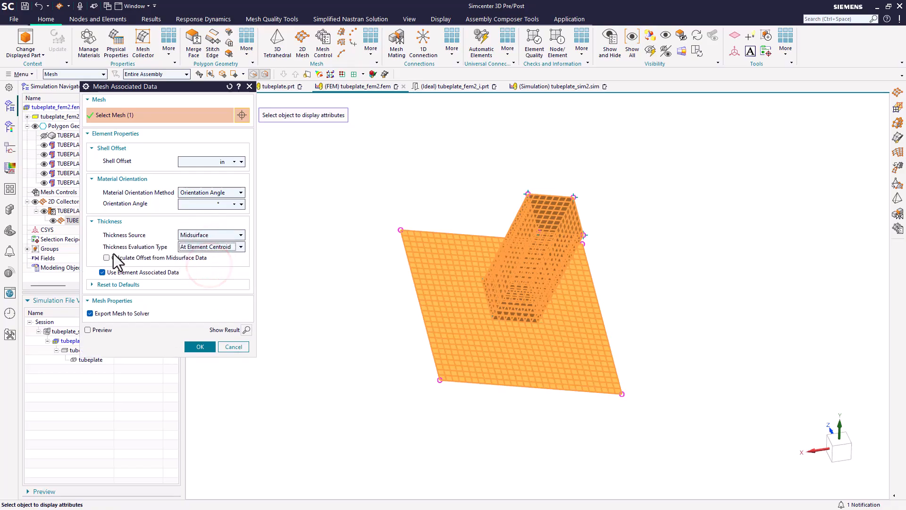
pyautogui.click(107, 258)
pyautogui.click(198, 347)
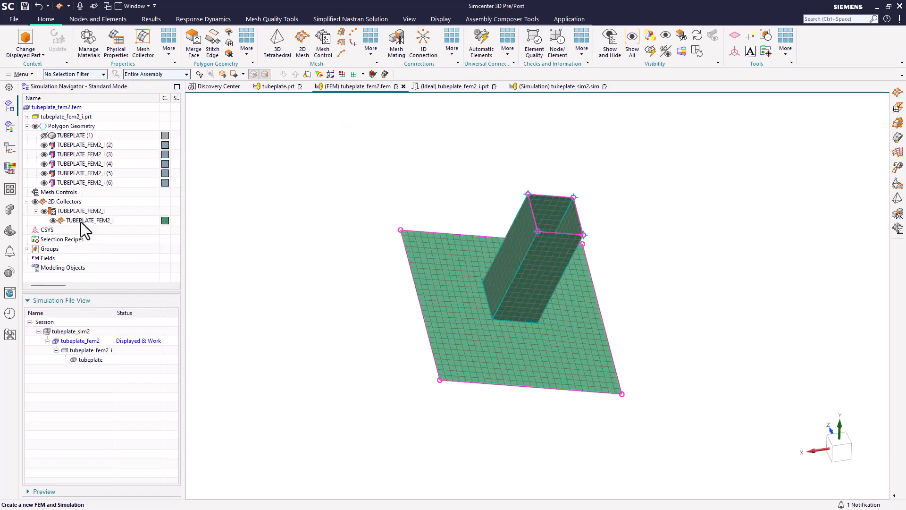
# Plot the thickness contours of the 2D mesh to check them, and return to the model display.
pyautogui.rightClick(82, 222)
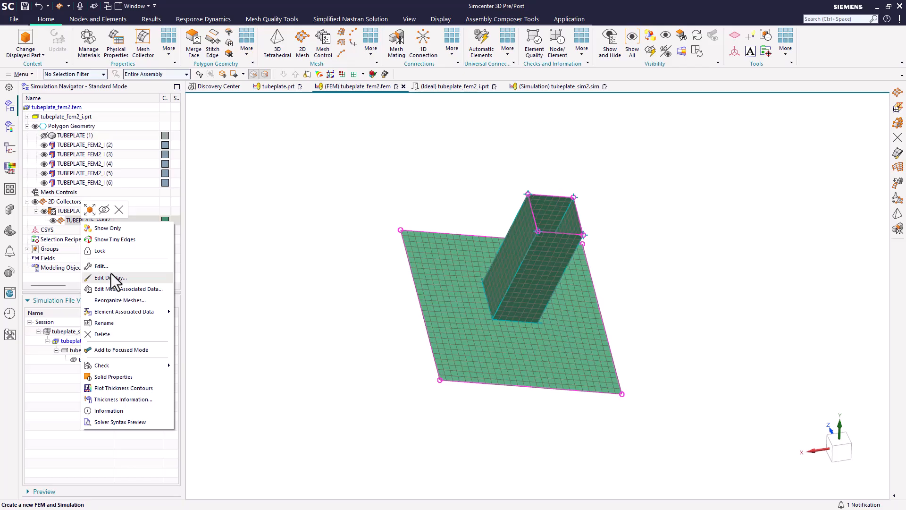
pyautogui.moveTo(124, 370)
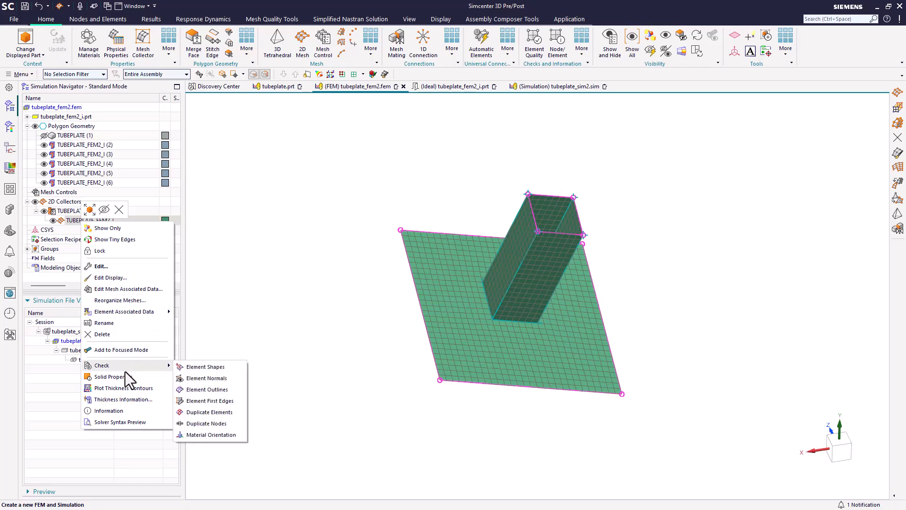
pyautogui.click(124, 388)
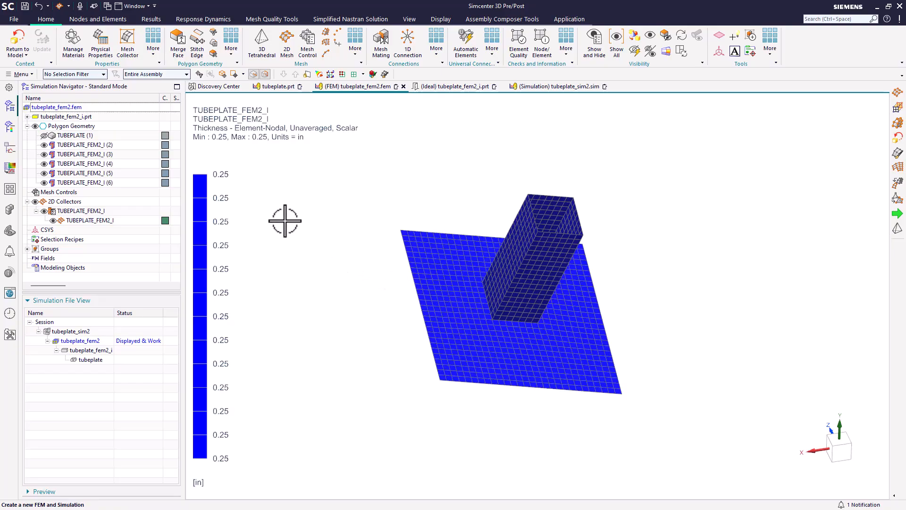
pyautogui.click(19, 42)
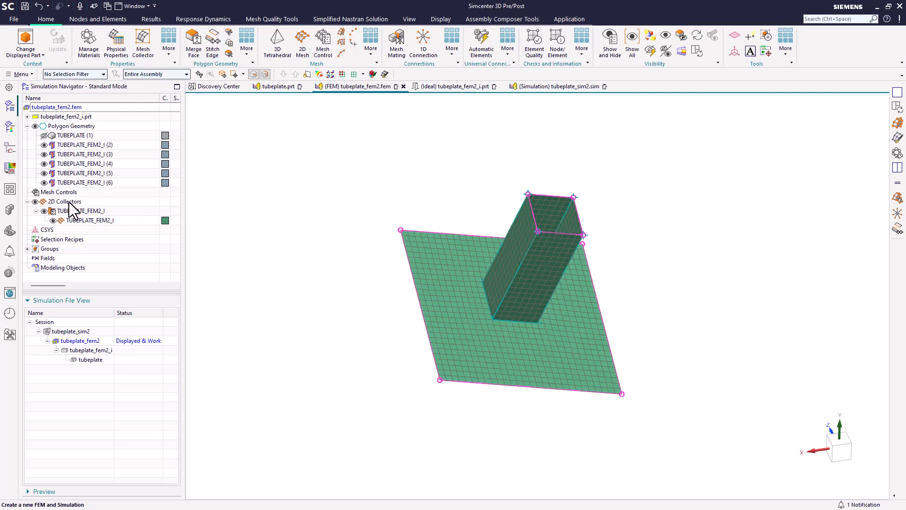
# Inspect the material choices and default thickness in the 2D mesh collector's PSHELL property, leaving the settings as they are.
pyautogui.rightClick(71, 211)
pyautogui.click(88, 233)
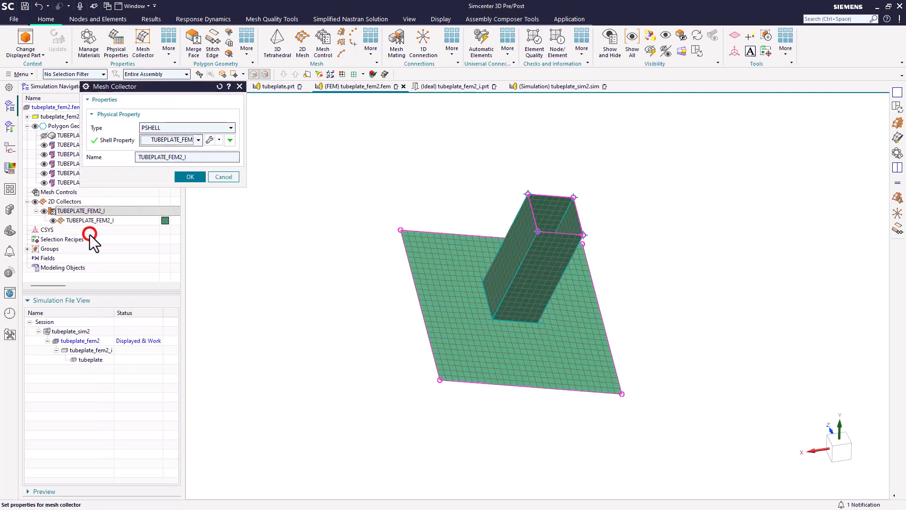
pyautogui.click(209, 141)
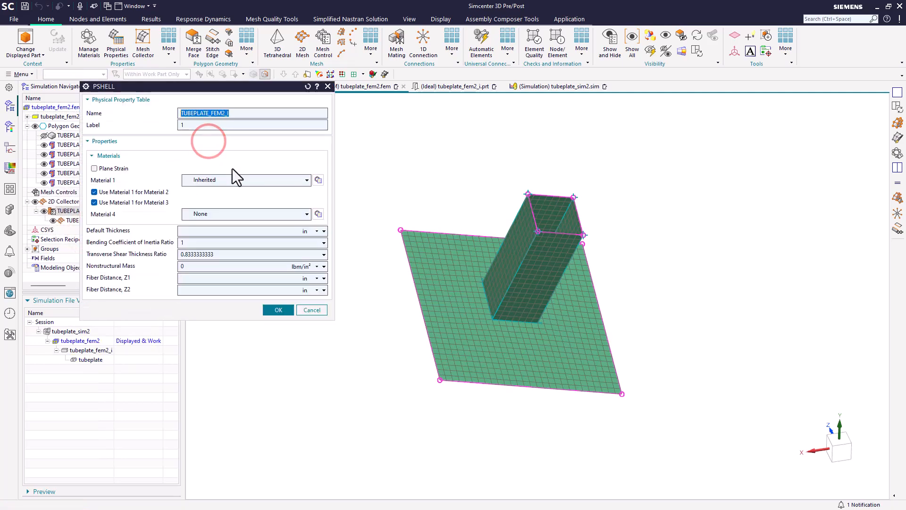
pyautogui.click(256, 183)
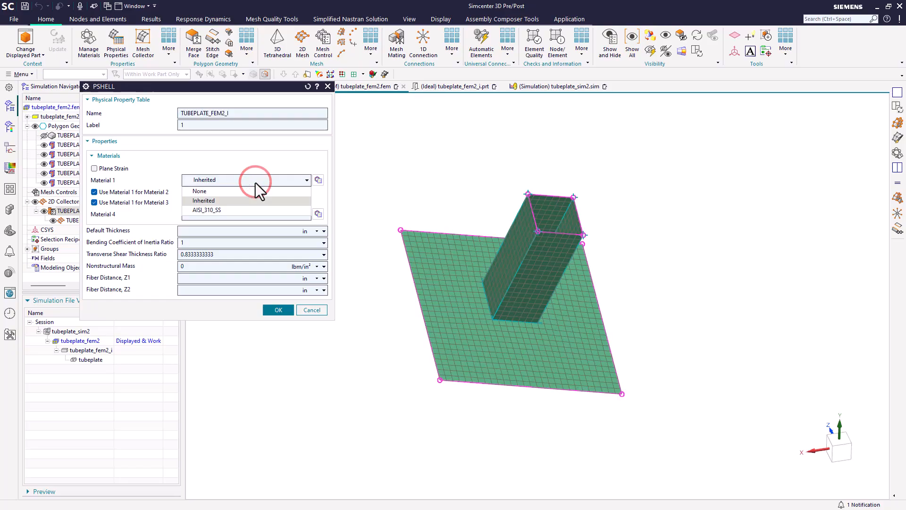
pyautogui.click(255, 182)
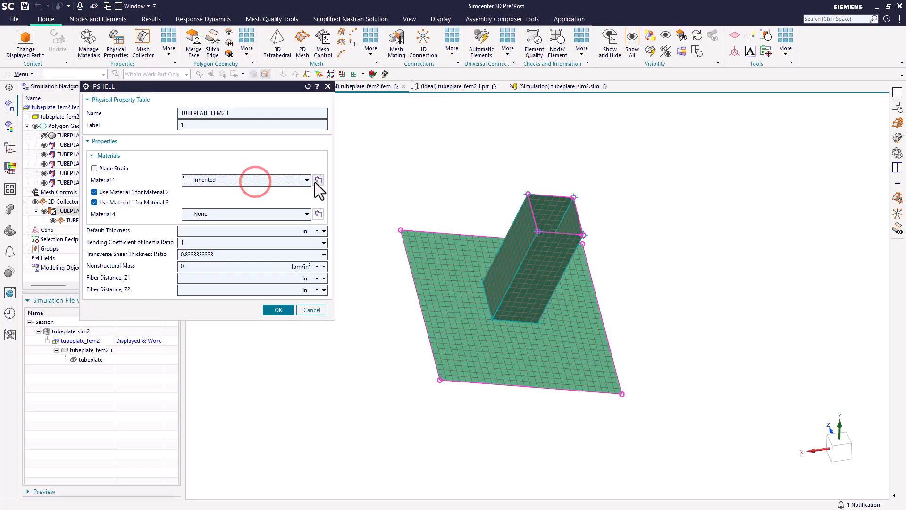
pyautogui.click(307, 310)
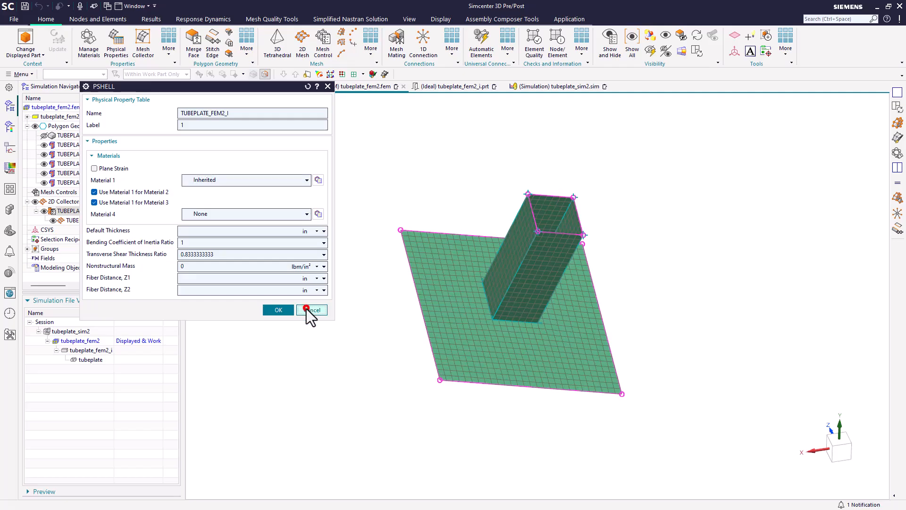
pyautogui.click(233, 176)
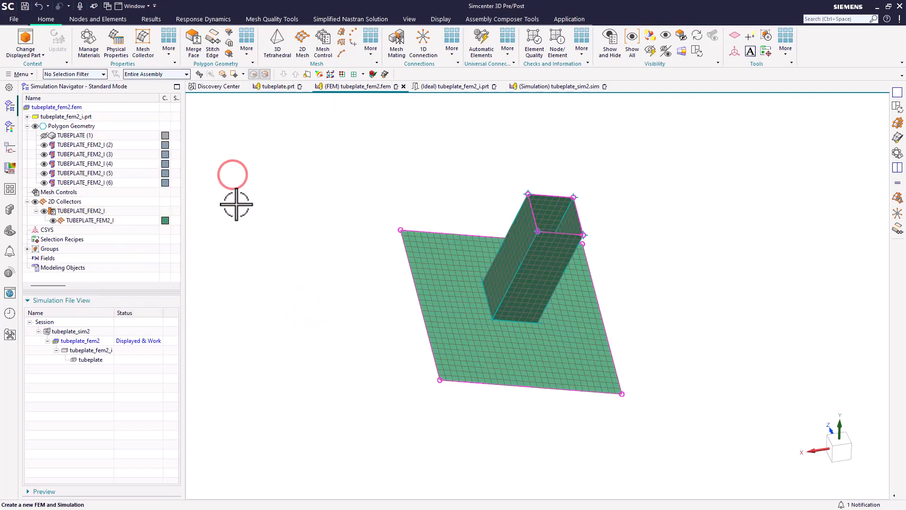
# Display the simulation tubeplate_sim2 and refresh the model view by expanding the FEM's polygon geometry, then collapse the FEM branch.
pyautogui.doubleClick(82, 331)
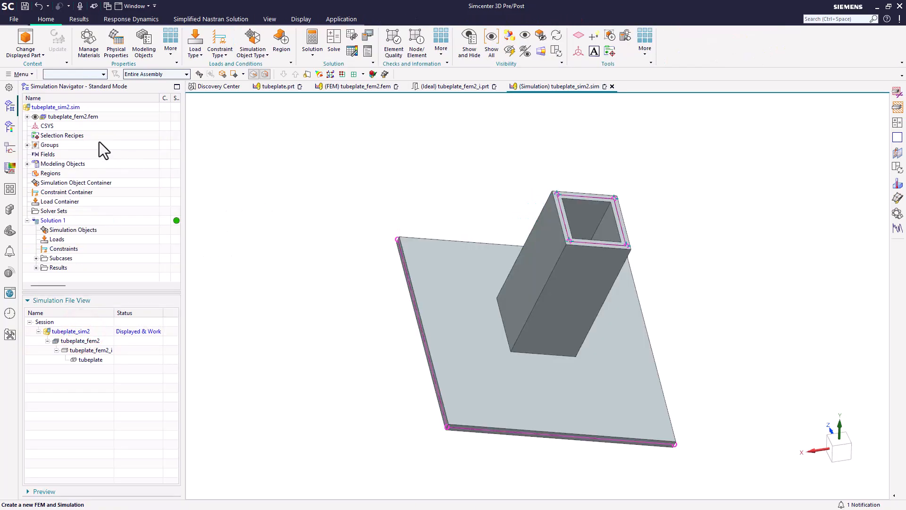
pyautogui.click(27, 117)
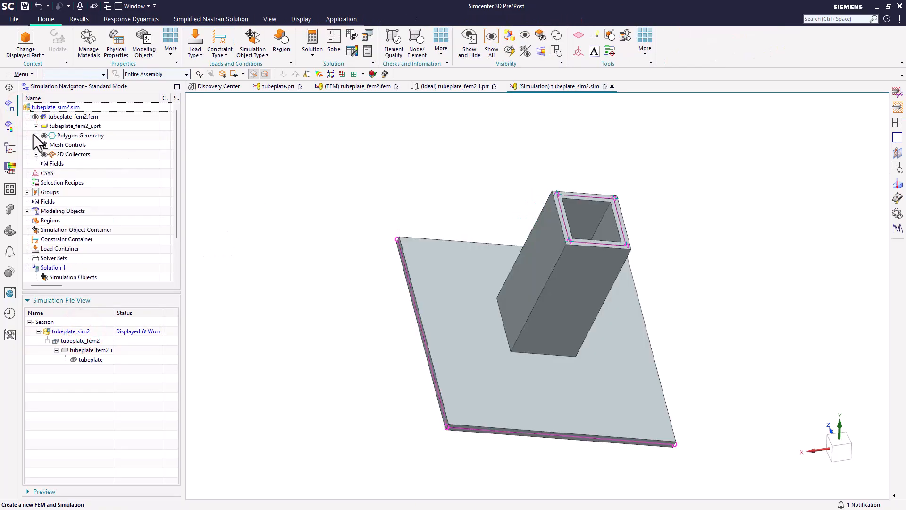
pyautogui.click(36, 135)
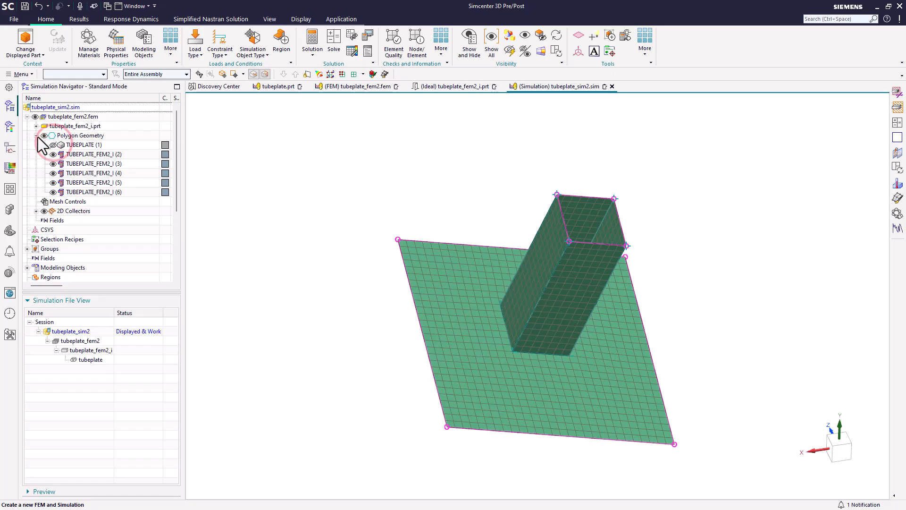
pyautogui.click(35, 136)
pyautogui.click(27, 117)
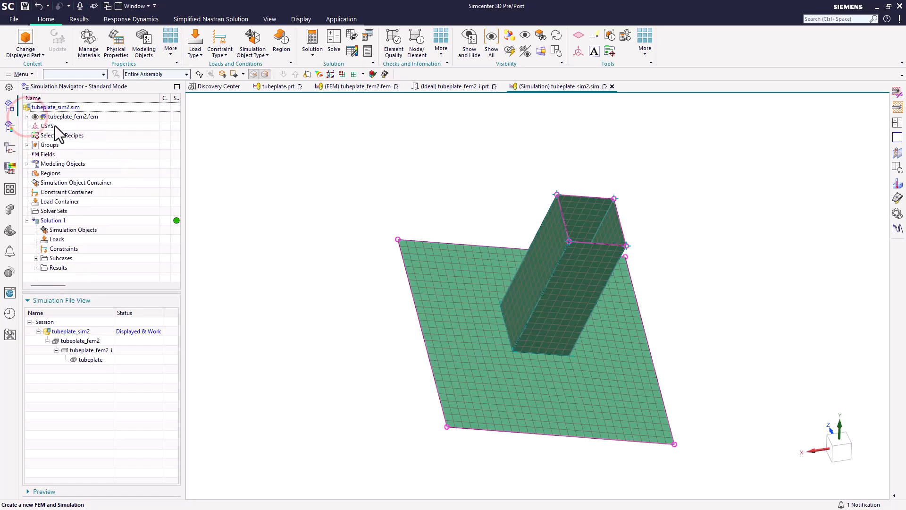
# Apply a fixed constraint to two adjacent outer polygon edges of the plate and dismiss the LBC group message.
pyautogui.click(221, 53)
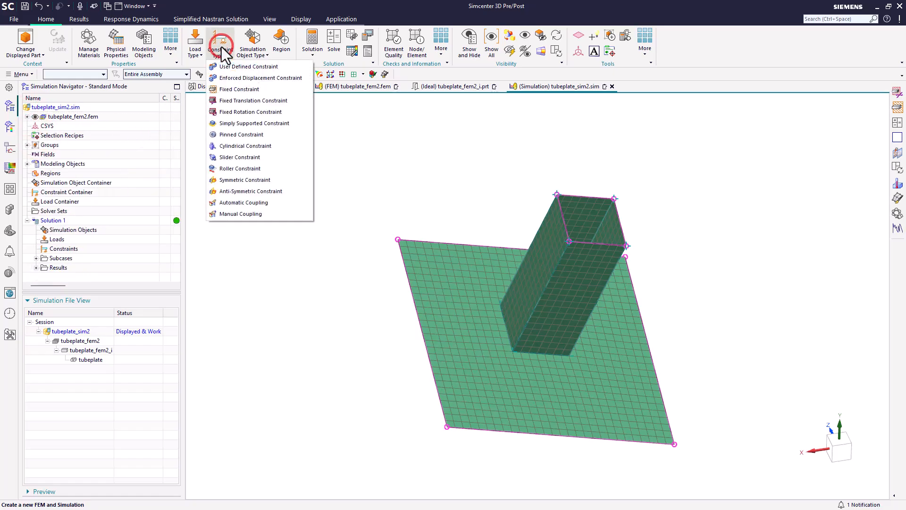
pyautogui.click(231, 90)
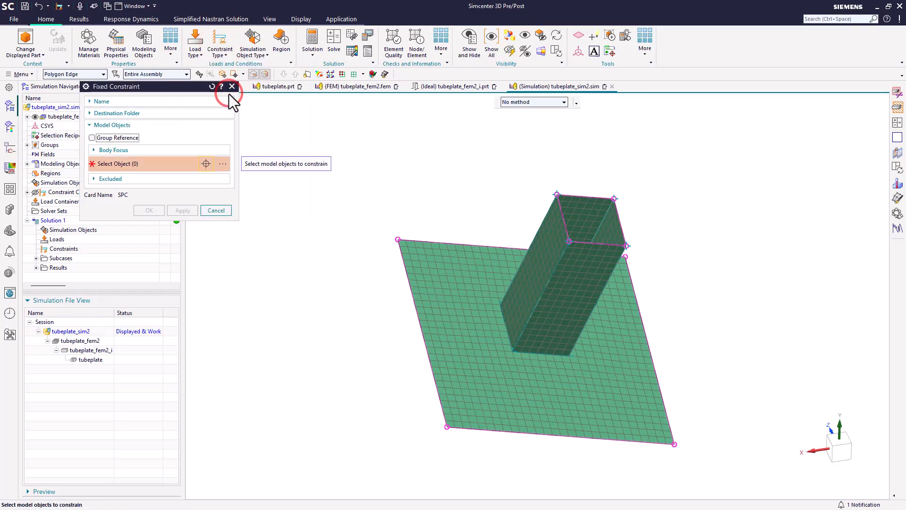
pyautogui.click(93, 75)
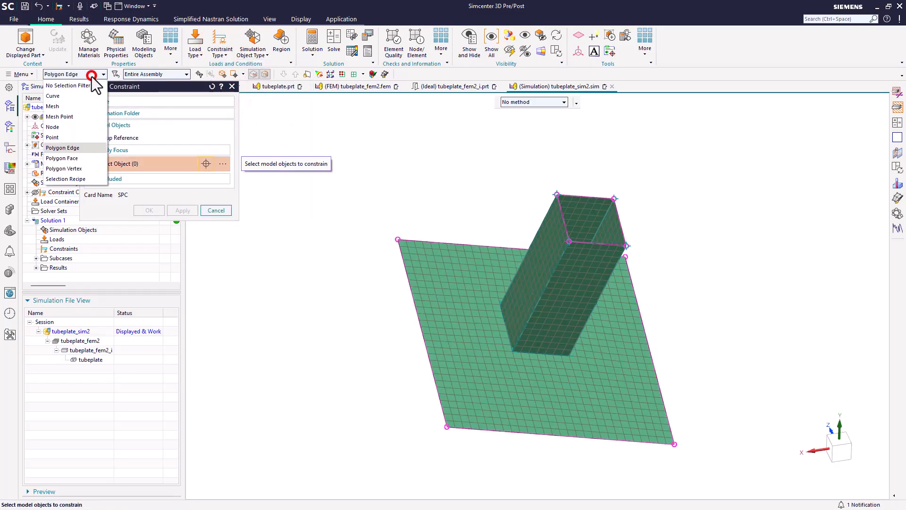
pyautogui.click(93, 75)
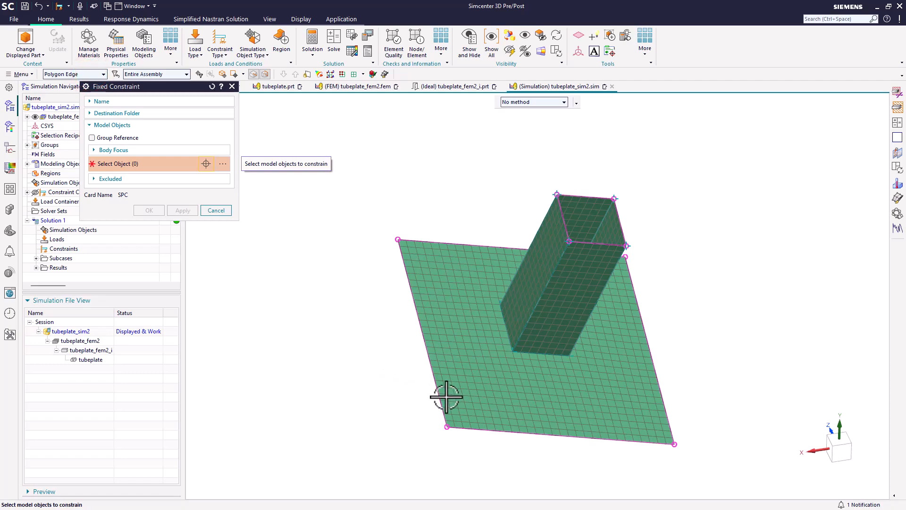
pyautogui.click(441, 399)
pyautogui.click(453, 427)
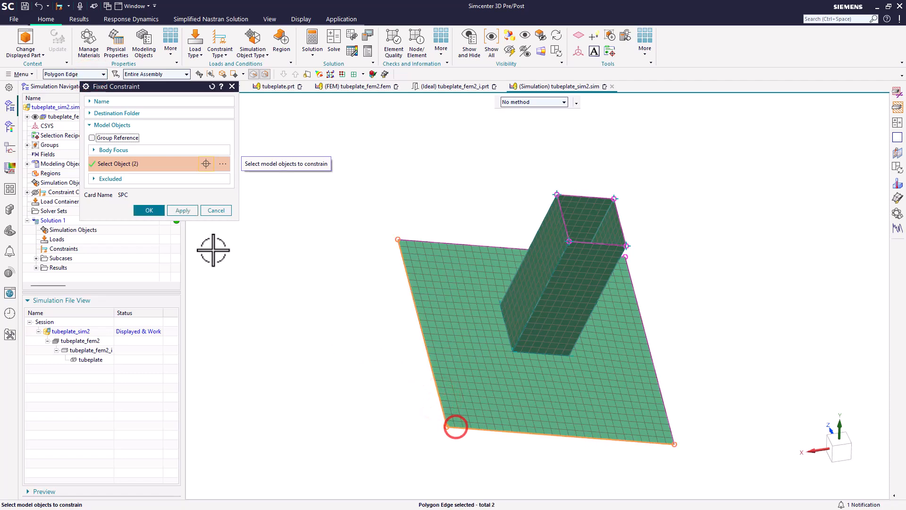
pyautogui.click(151, 211)
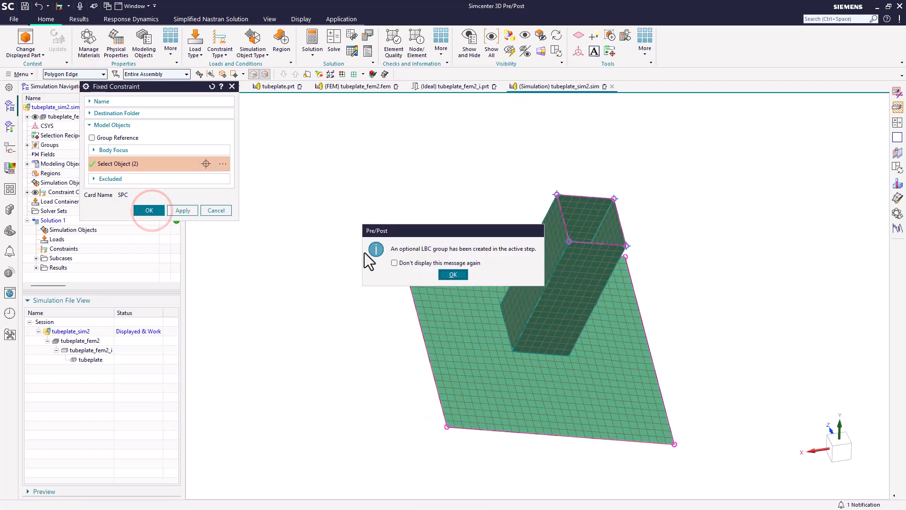
pyautogui.click(452, 275)
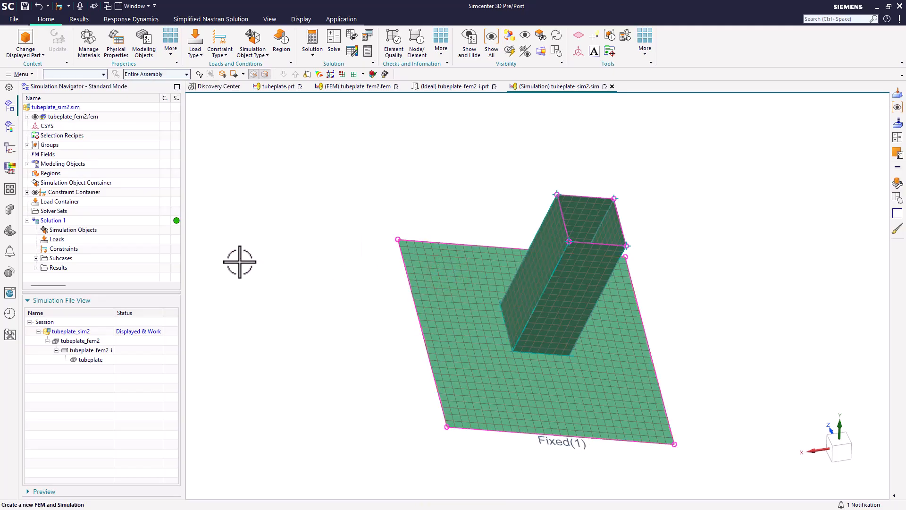
# Start a force load of 1 lbf on the four polygon edges at the tube's free end.
pyautogui.click(198, 55)
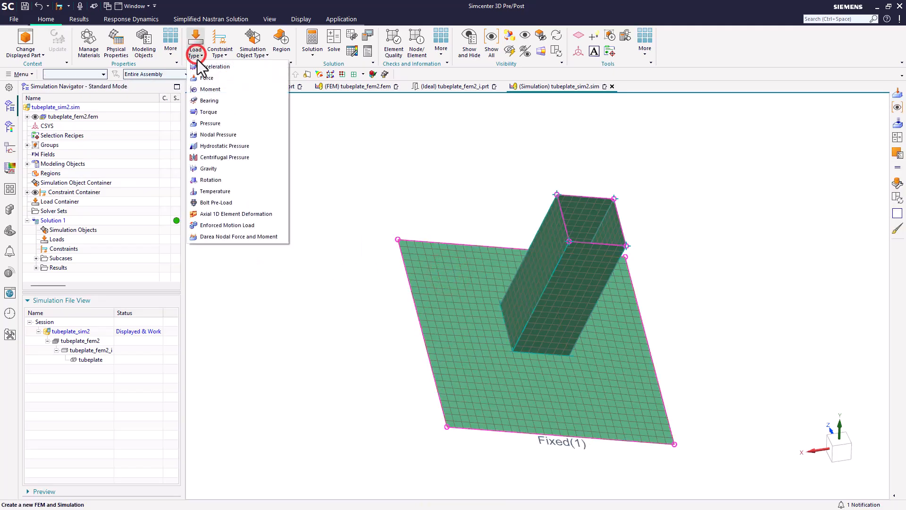
pyautogui.click(204, 81)
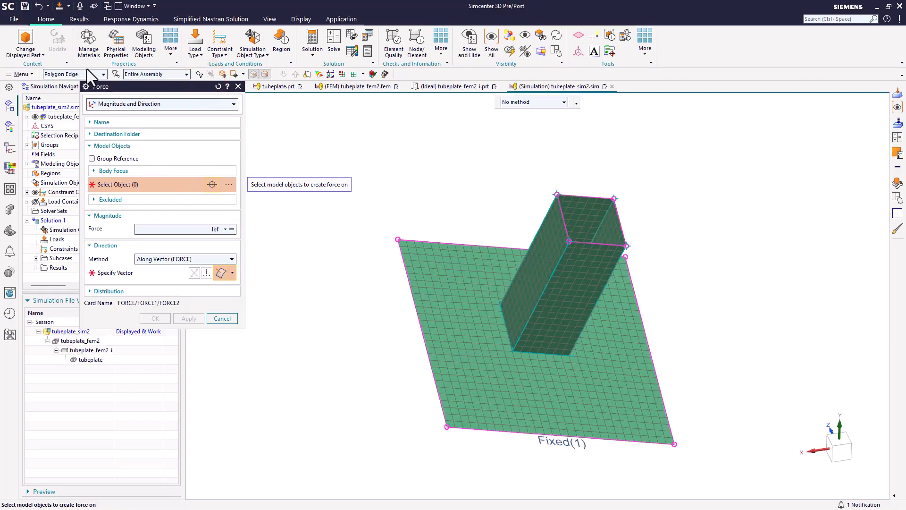
pyautogui.click(86, 74)
pyautogui.click(87, 75)
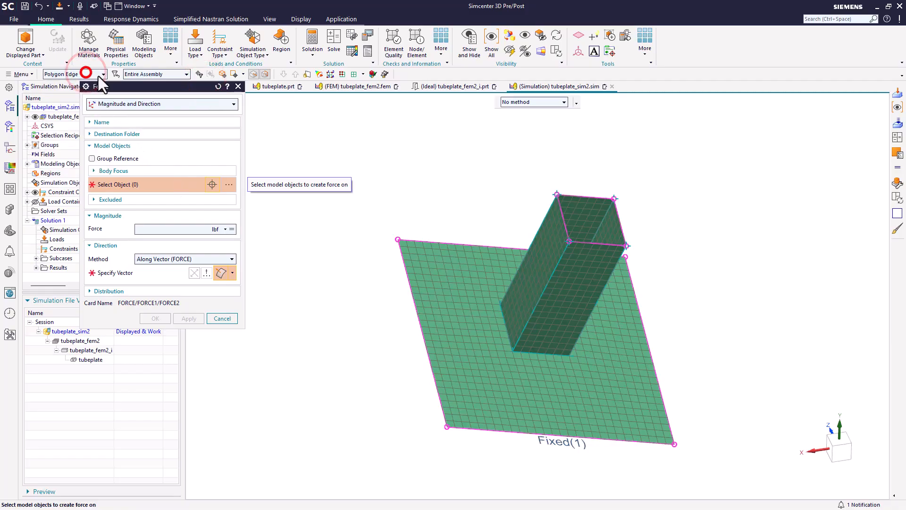
pyautogui.moveTo(505, 158); pyautogui.dragTo(665, 254)
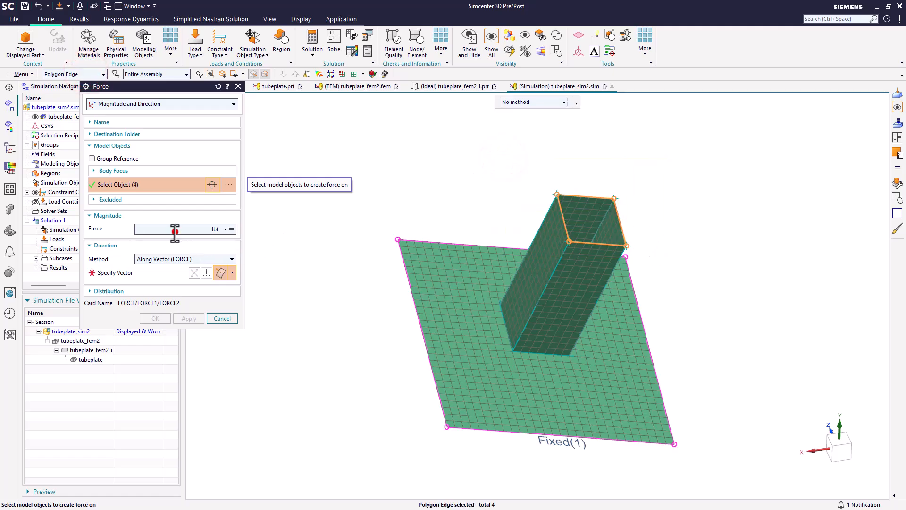
pyautogui.write('1')
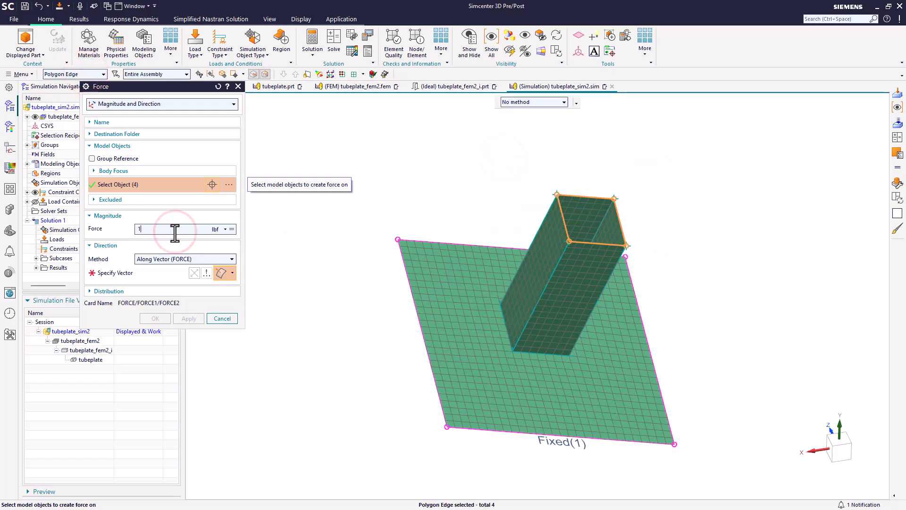
# Direct the force normal to the plate face, reversed to point along the tube away from the plate, and create the load.
pyautogui.click(139, 273)
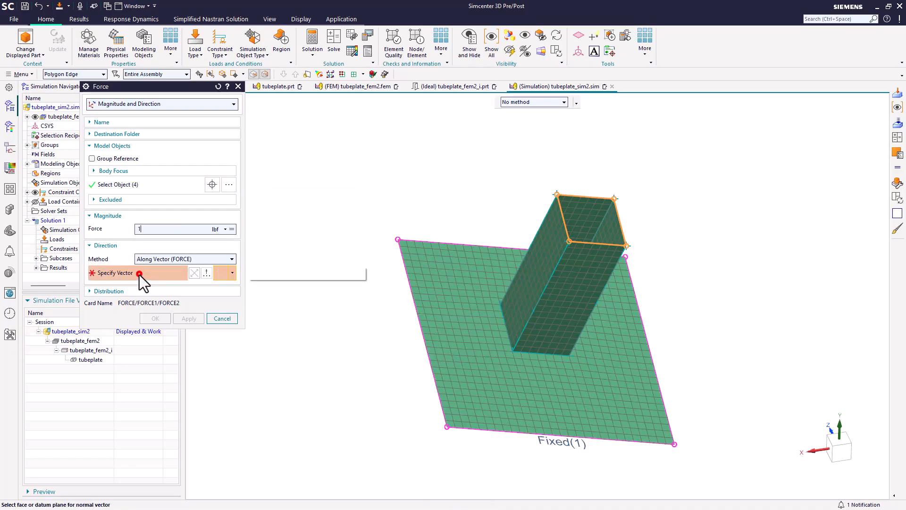
pyautogui.click(496, 370)
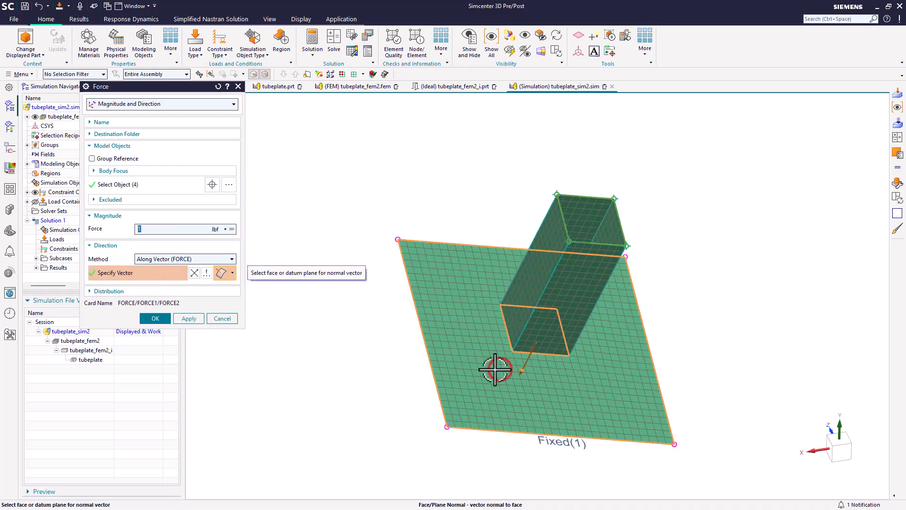
pyautogui.click(195, 272)
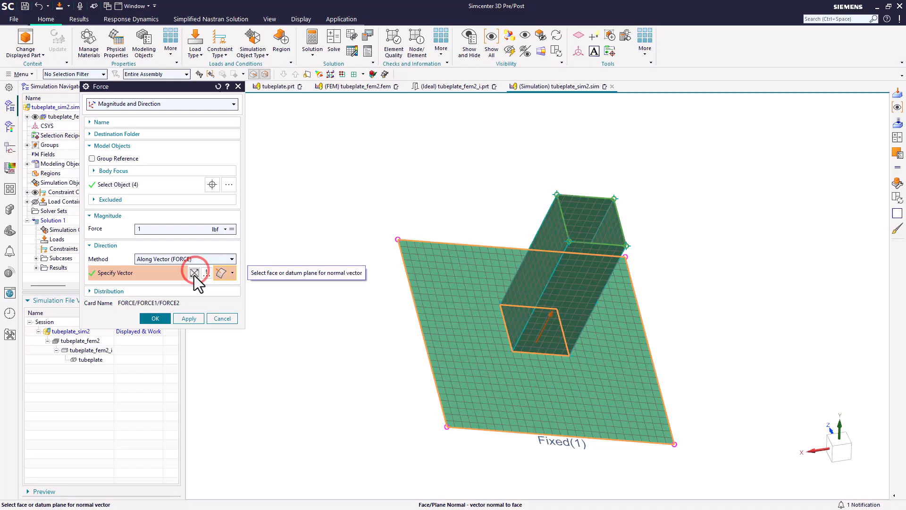
pyautogui.click(146, 319)
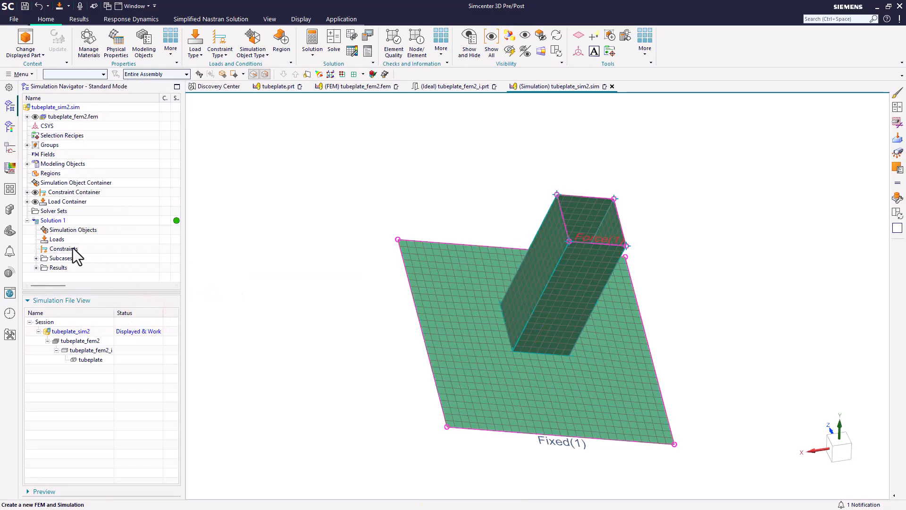
# Set the display of Force(1) in the Statics 1 subcase to Collapsed with a slightly larger symbol scale.
pyautogui.click(36, 258)
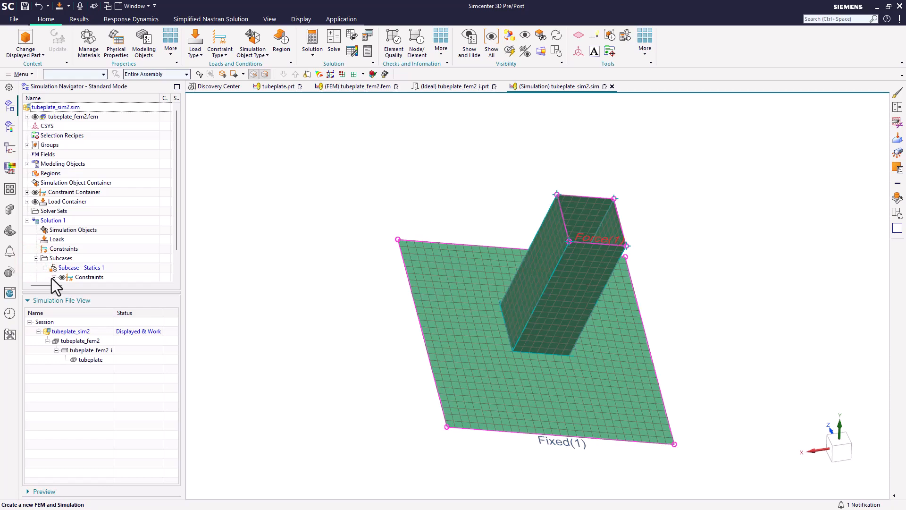
pyautogui.scroll(-1, 52, 278)
pyautogui.click(55, 258)
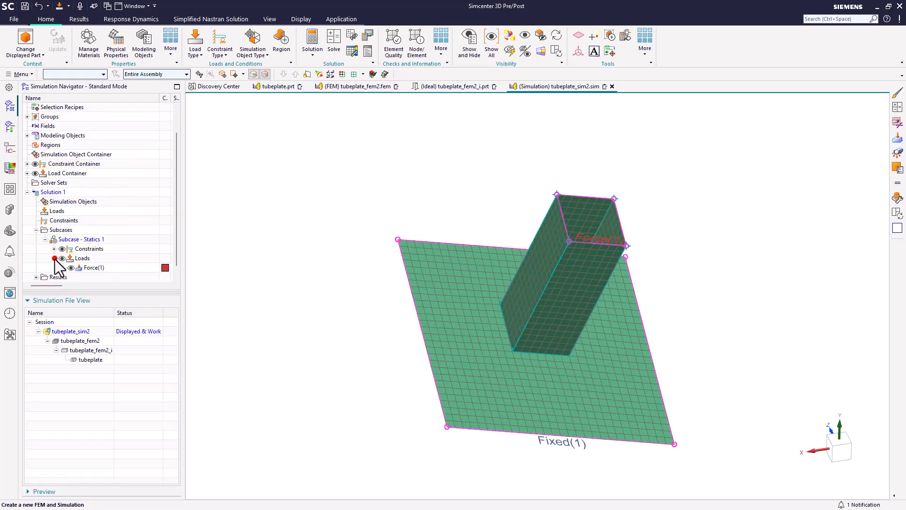
pyautogui.rightClick(93, 269)
pyautogui.click(108, 285)
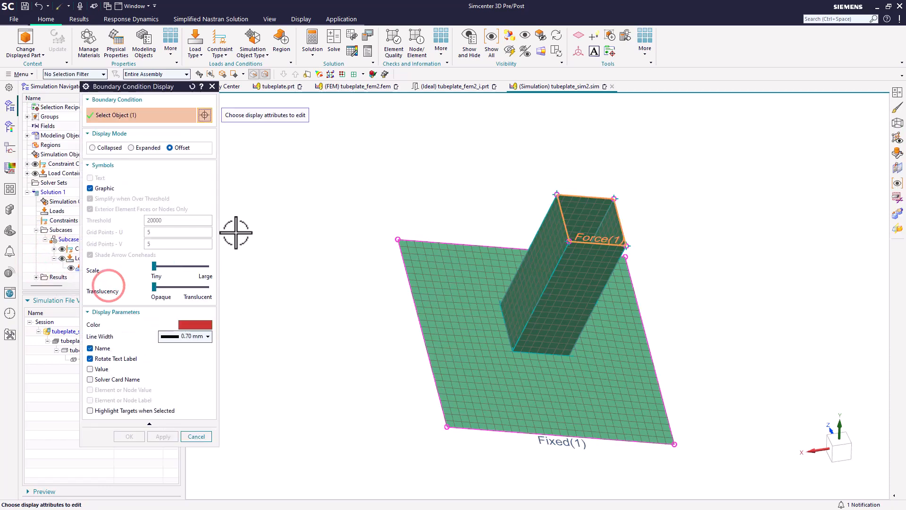
pyautogui.click(111, 148)
pyautogui.click(162, 266)
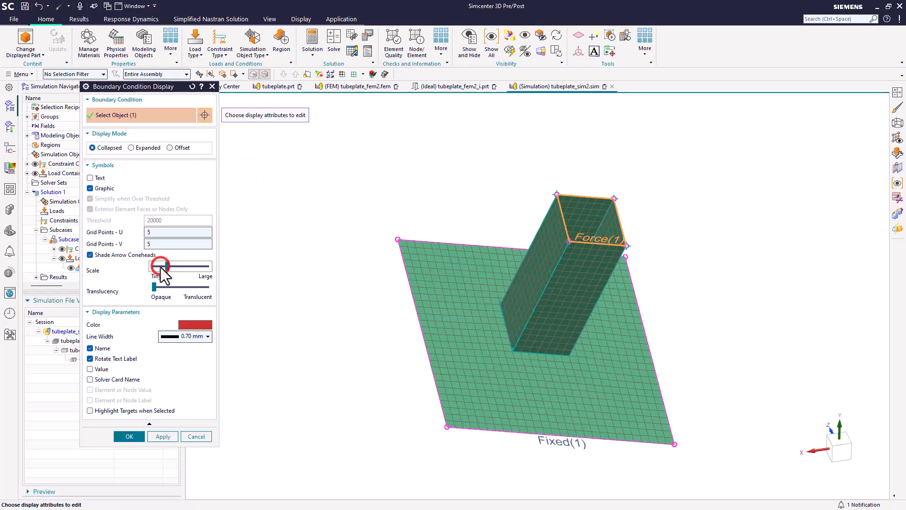
pyautogui.click(130, 437)
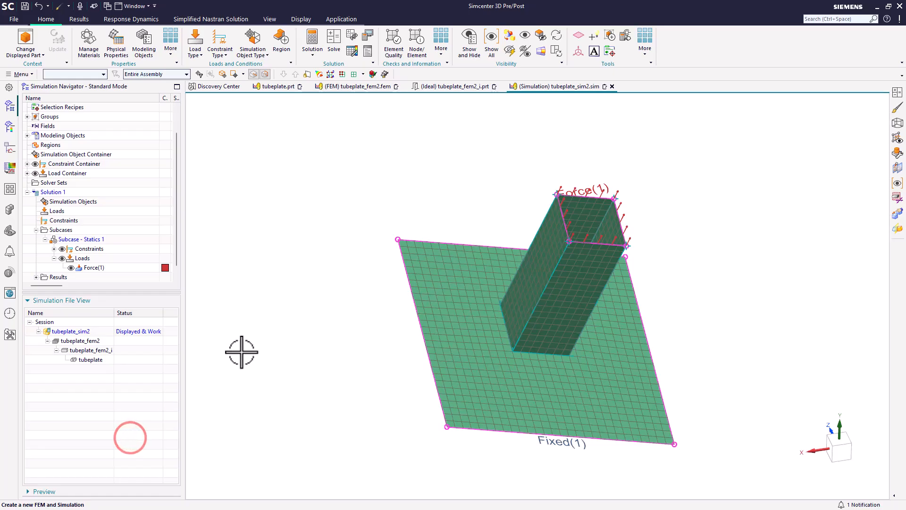
# Solve Solution 1, and dismiss the solution monitor, information window and analysis job monitor once the job ends.
pyautogui.moveTo(360, 237)
pyautogui.mouseDown(button='middle')
pyautogui.moveTo(340, 211)
pyautogui.moveTo(364, 176)
pyautogui.moveTo(369, 236)
pyautogui.mouseUp(button='middle')
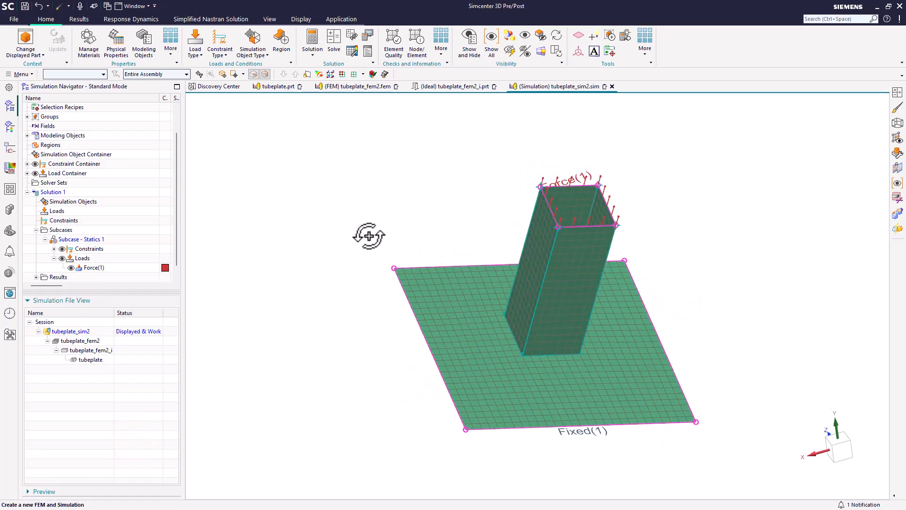
pyautogui.click(333, 46)
pyautogui.click(180, 216)
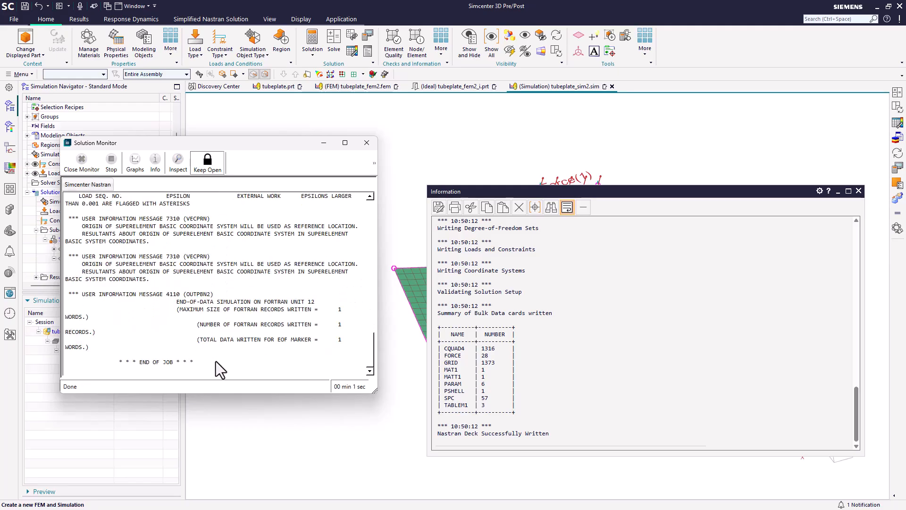
pyautogui.click(368, 142)
pyautogui.click(859, 191)
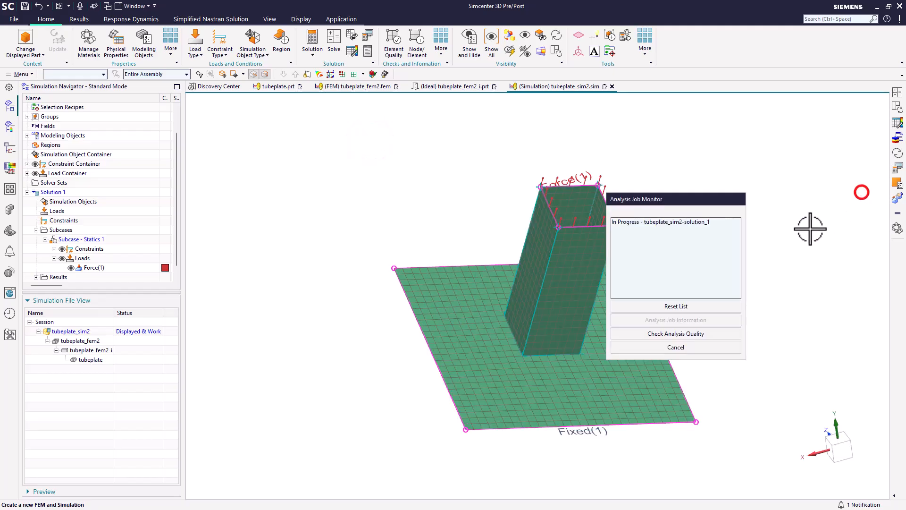
pyautogui.click(692, 347)
# Open the structural results of Solution 1 and plot the nodal displacement contours.
pyautogui.click(36, 278)
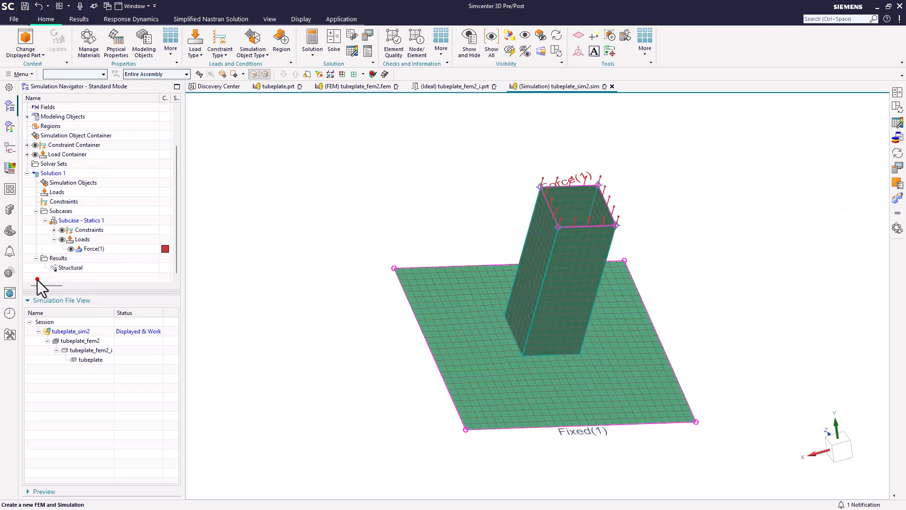
pyautogui.click(69, 269)
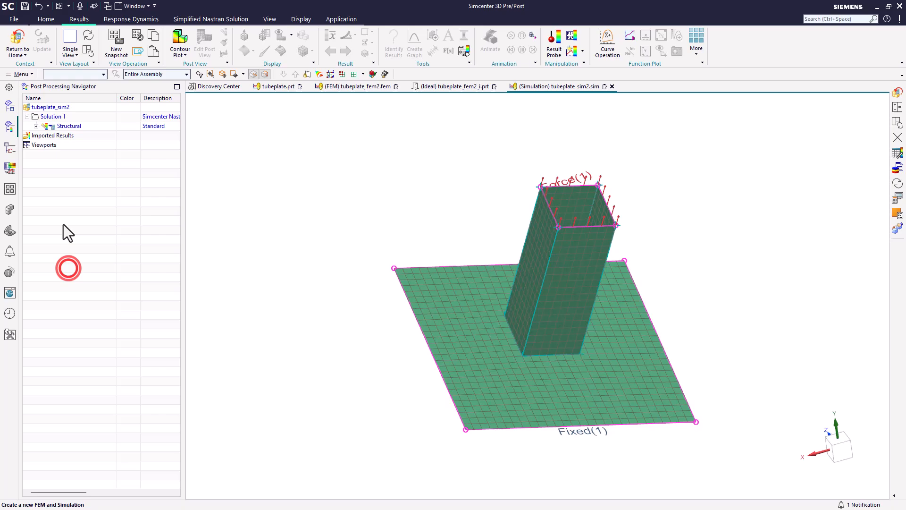
pyautogui.click(36, 126)
pyautogui.doubleClick(68, 135)
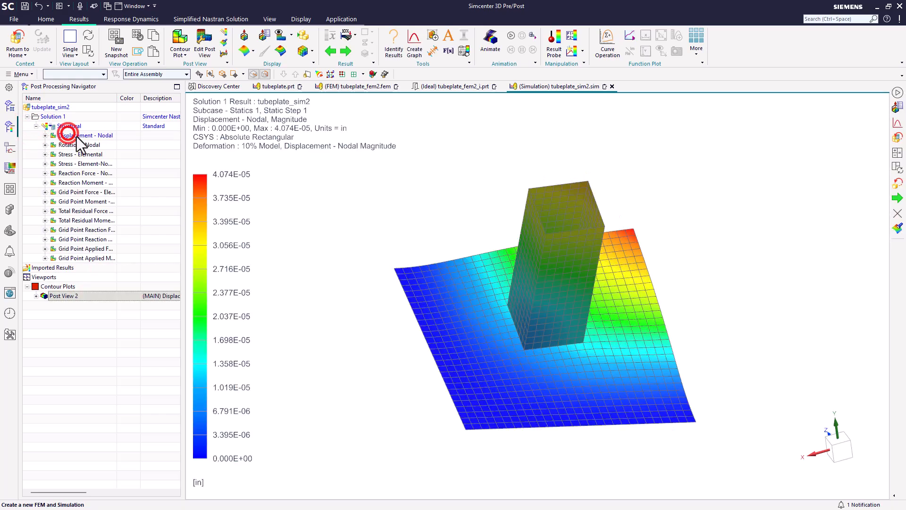
# Animate the displacement result, stop the animation to inspect the deformed shape, and return to the simulation model.
pyautogui.click(511, 36)
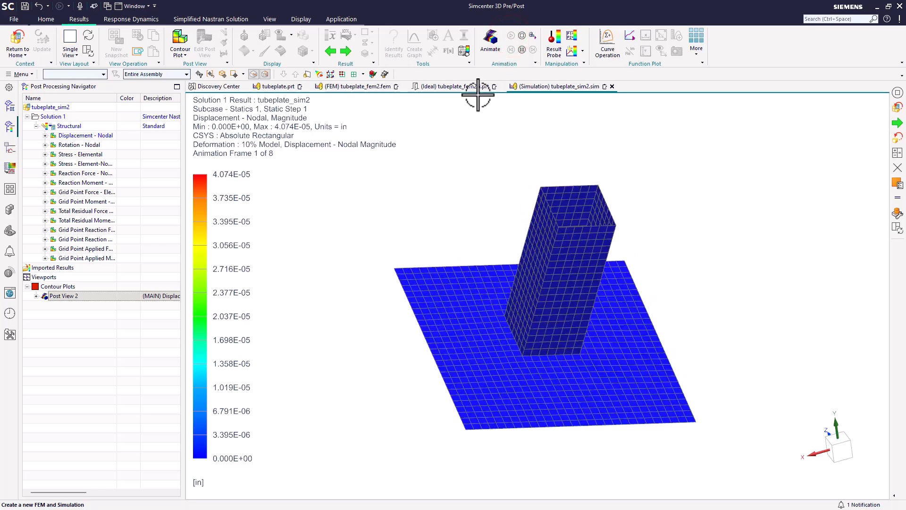
pyautogui.click(522, 36)
pyautogui.moveTo(320, 183)
pyautogui.mouseDown(button='middle')
pyautogui.moveTo(297, 174)
pyautogui.moveTo(319, 171)
pyautogui.mouseUp(button='middle')
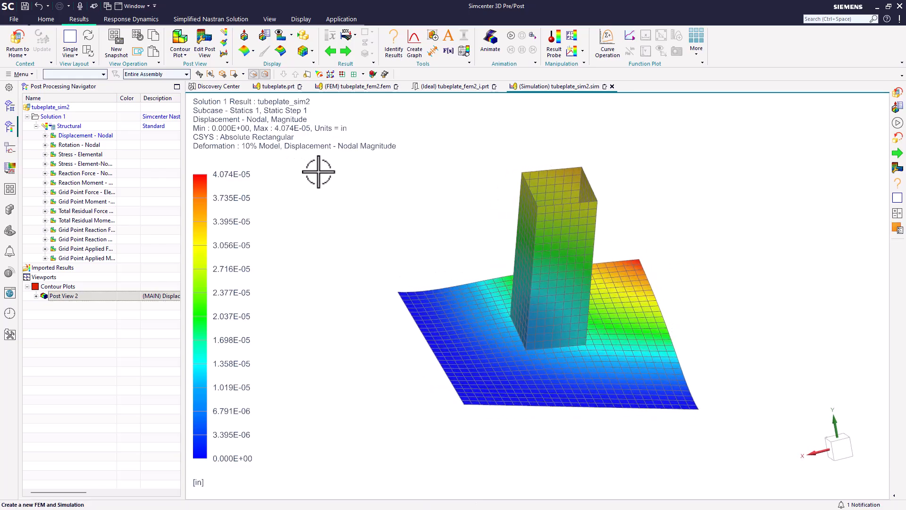
pyautogui.click(22, 39)
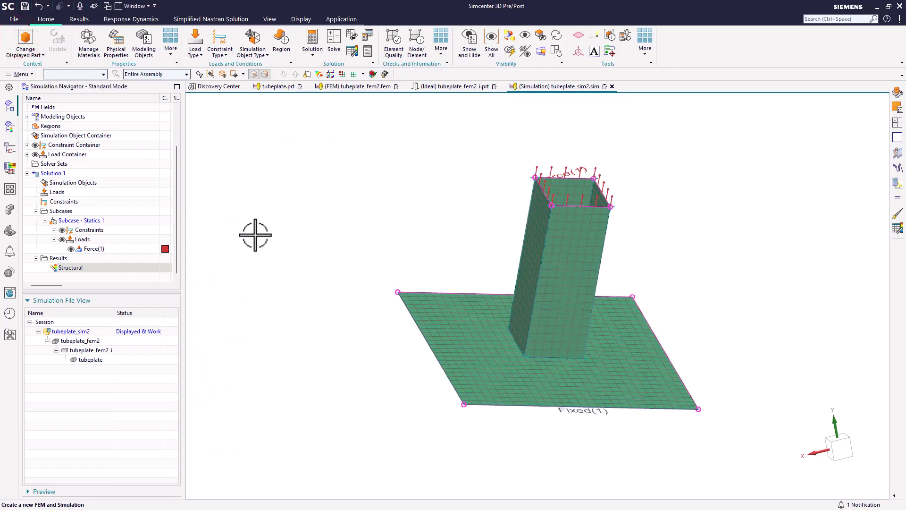
# Start a new nodal force report for Solution 1 and name it Load Across Weld.
pyautogui.rightClick(61, 174)
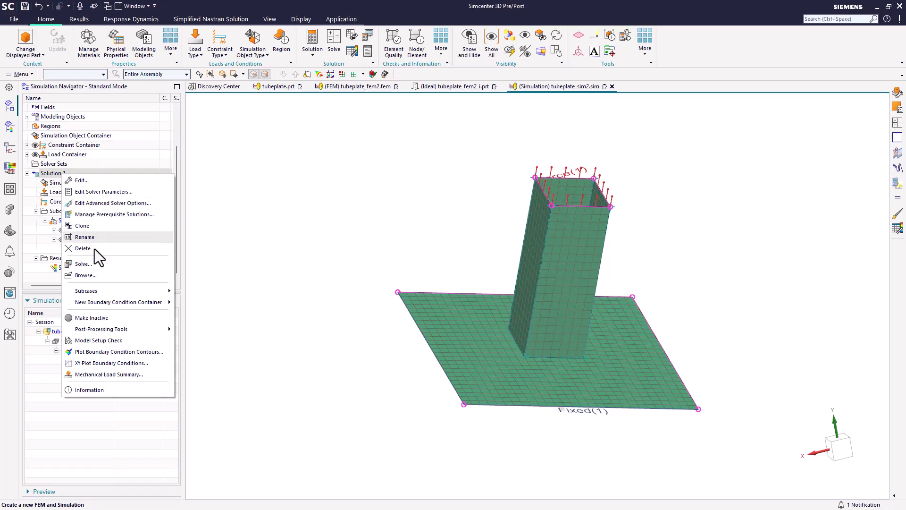
pyautogui.moveTo(149, 329)
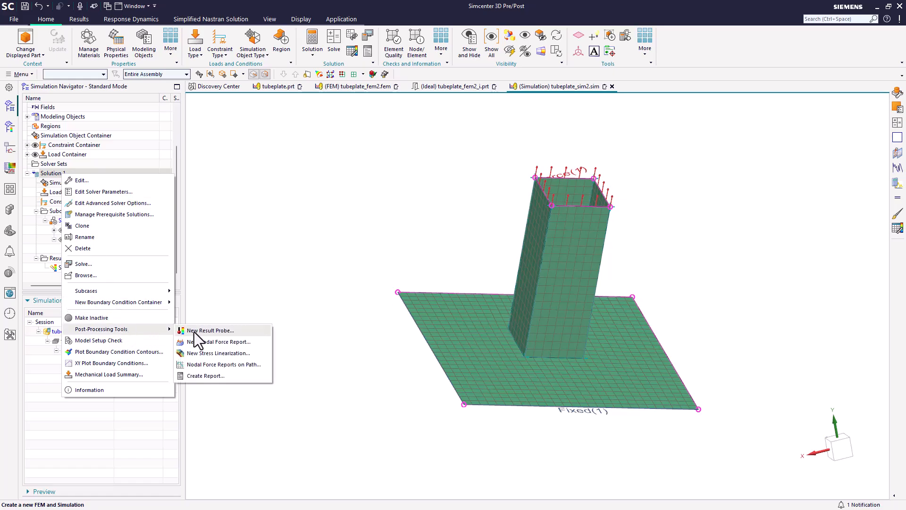
pyautogui.click(251, 345)
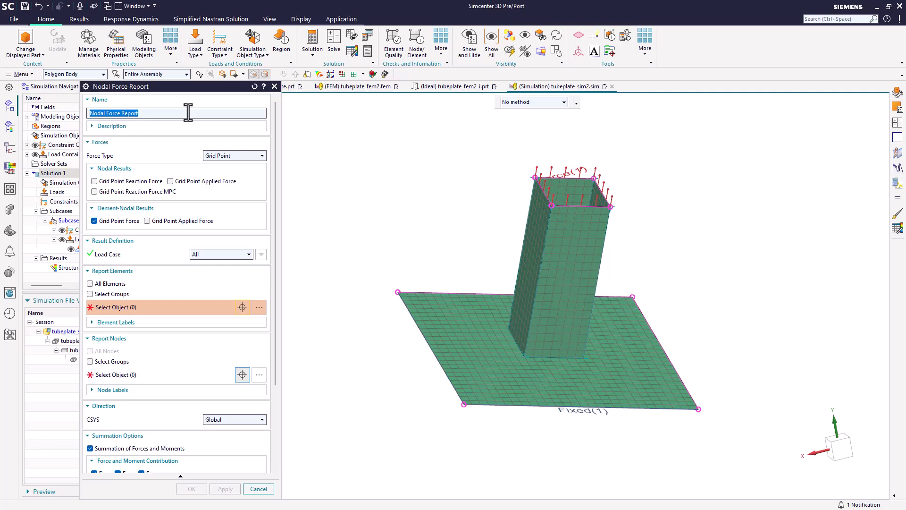
pyautogui.write('Load Across Weld')
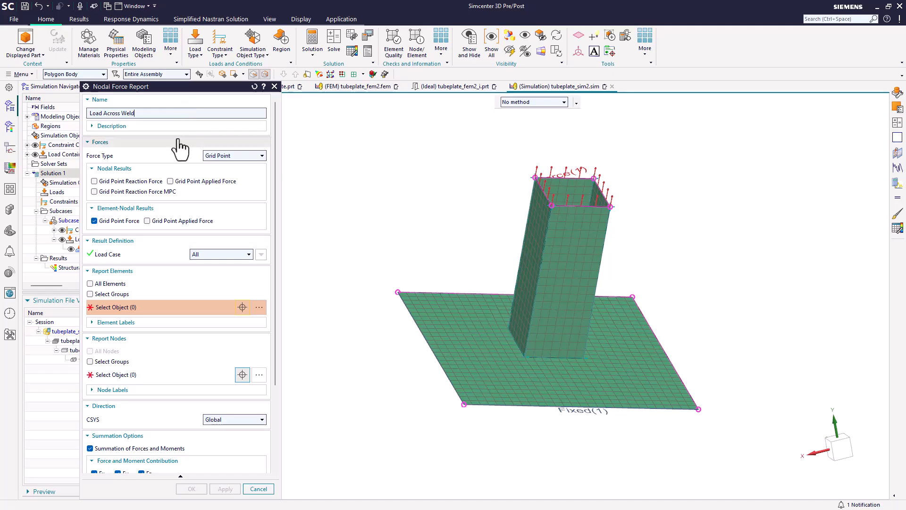
# Review the report's force type and load case choices, keeping Grid Point and All.
pyautogui.click(223, 156)
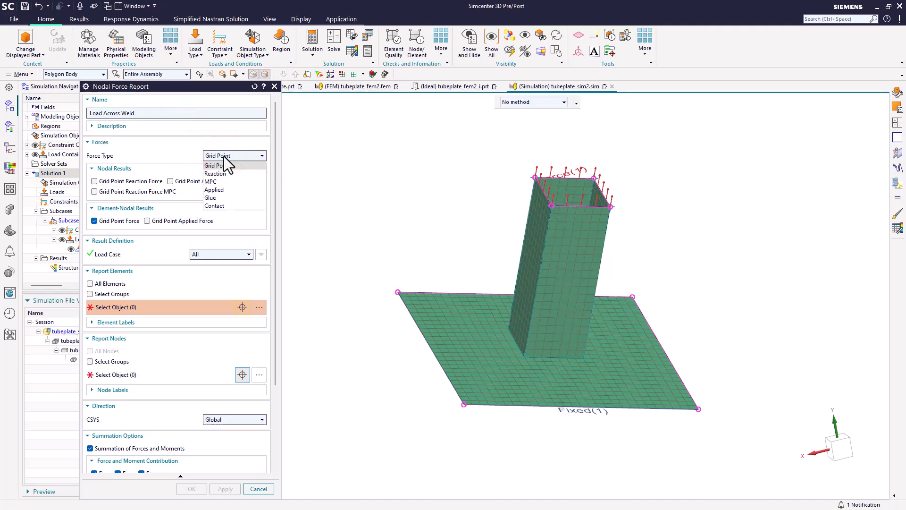
pyautogui.click(224, 157)
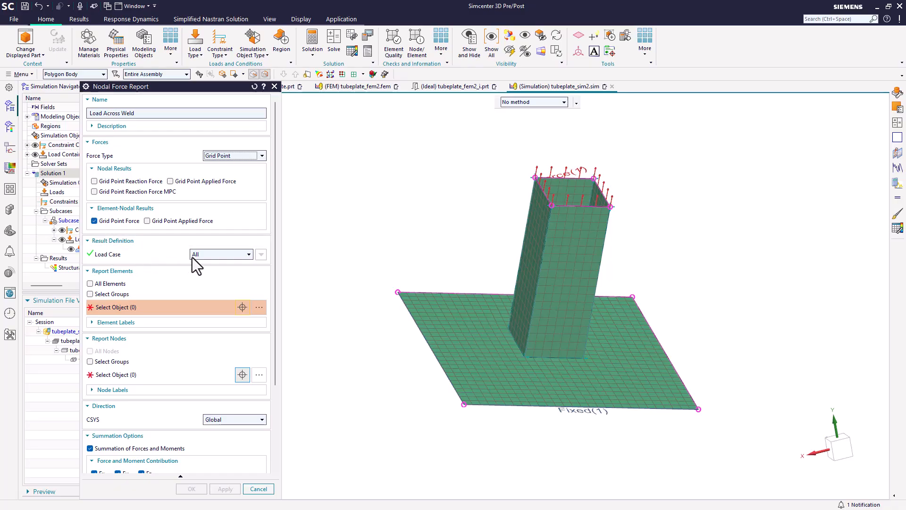
pyautogui.click(221, 256)
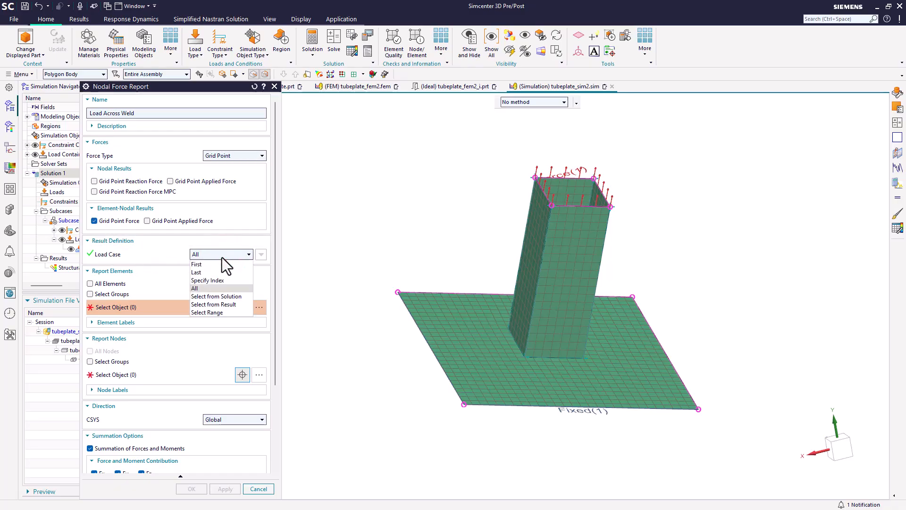
pyautogui.click(222, 257)
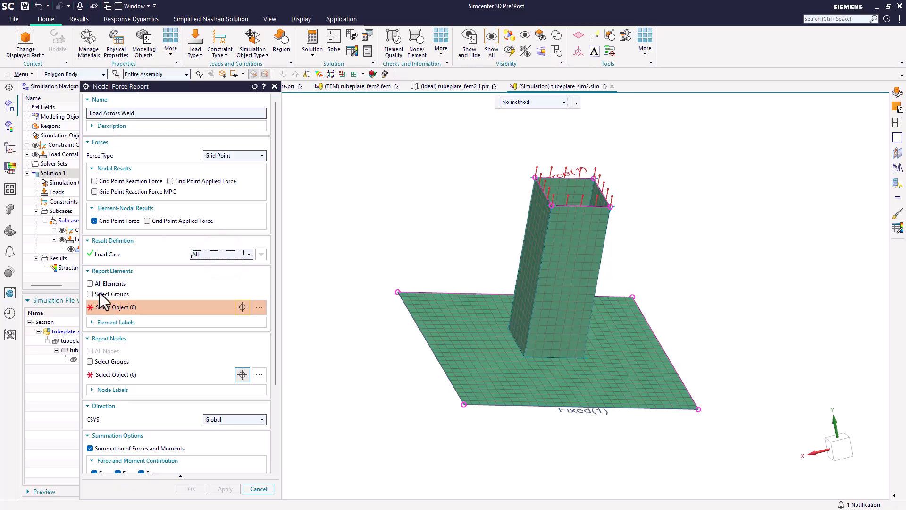
# Pick the base plate's polygon body as the report elements for the nodal force report.
pyautogui.click(71, 74)
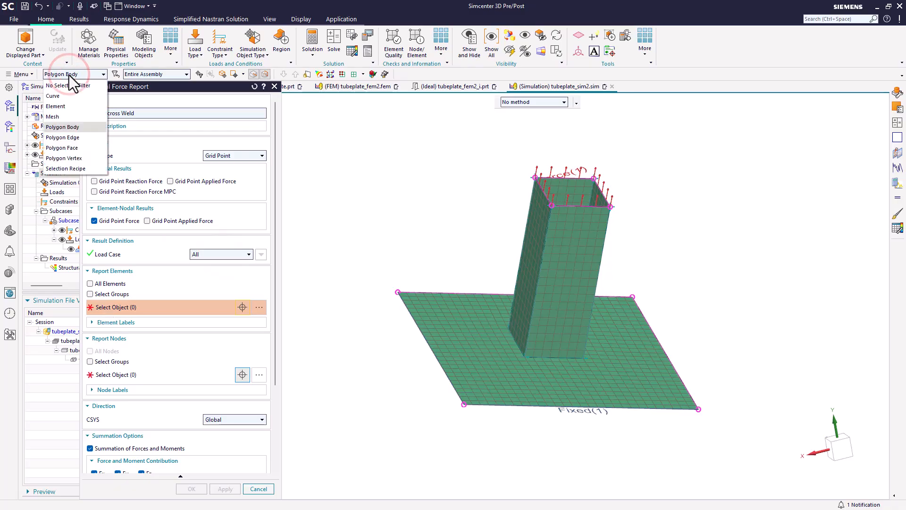
pyautogui.click(70, 74)
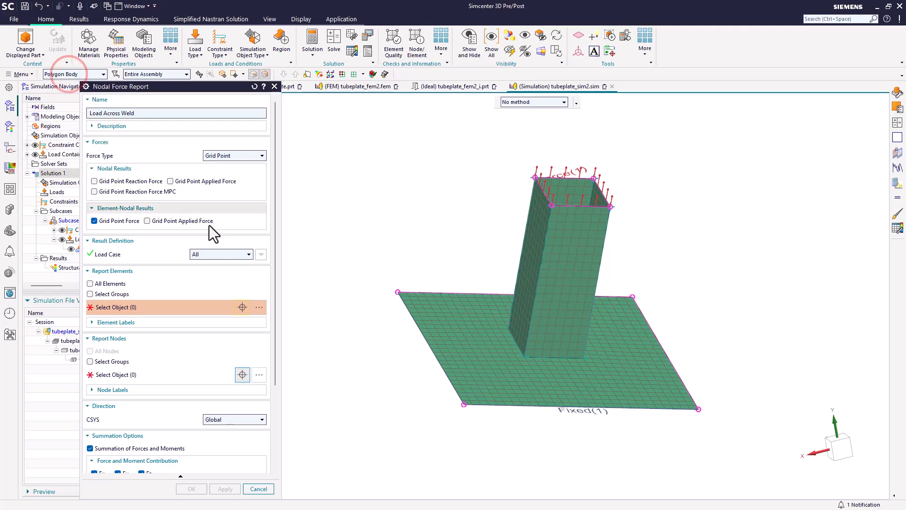
pyautogui.click(430, 323)
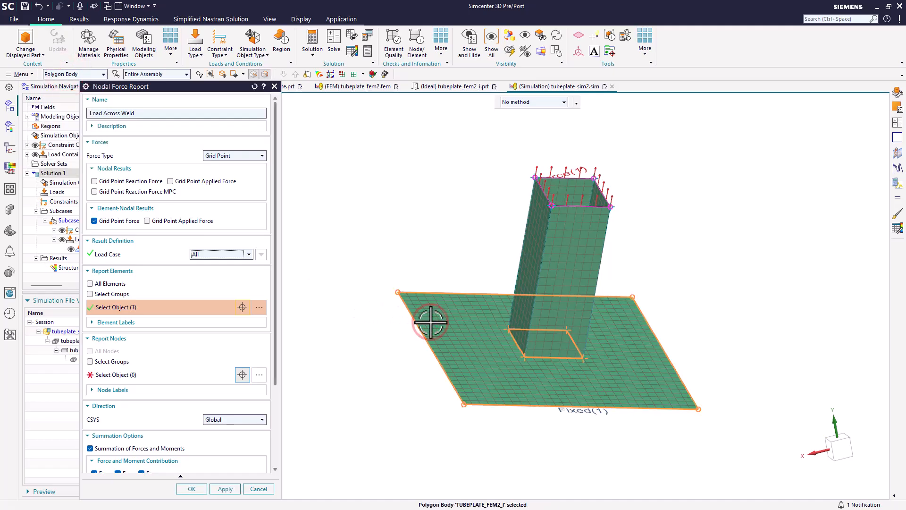
# Pick the four polygon edges where the tube meets the plate as the report nodes.
pyautogui.click(139, 371)
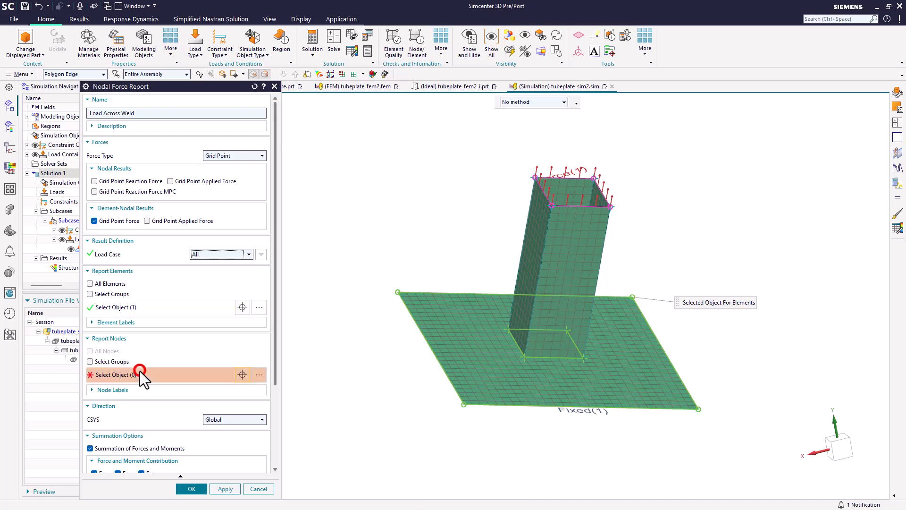
pyautogui.click(77, 76)
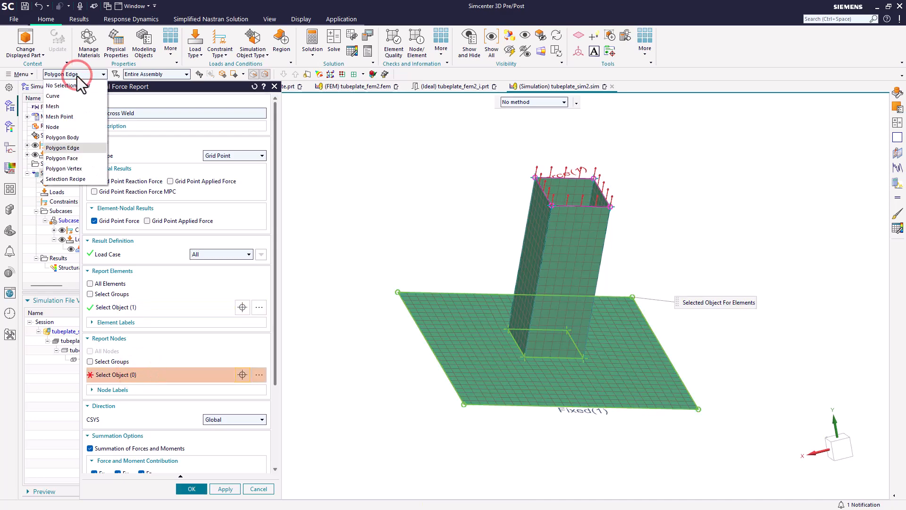
pyautogui.click(77, 75)
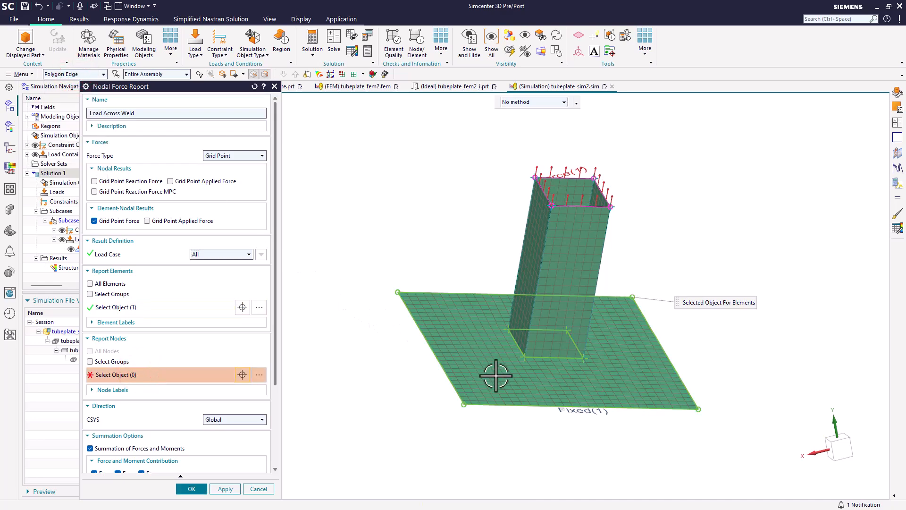
pyautogui.moveTo(495, 378); pyautogui.dragTo(597, 318)
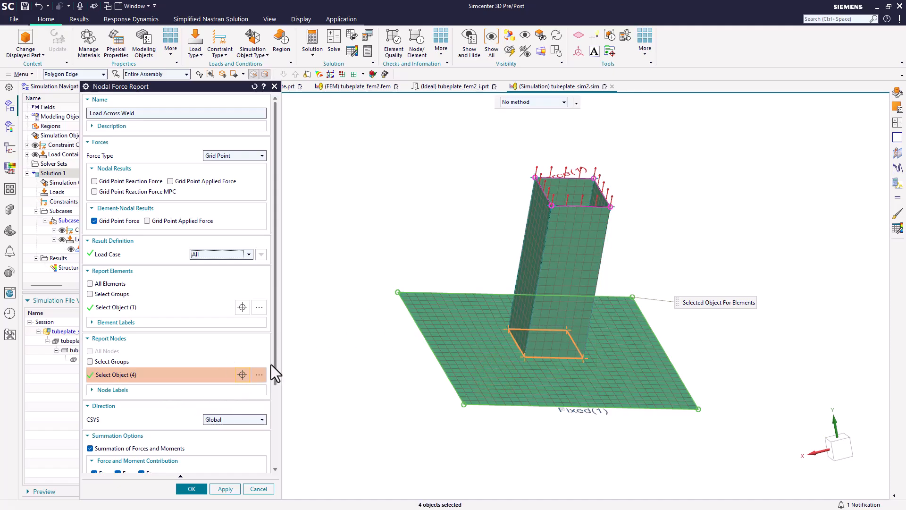
# Keep Centroid as the moment reference point, set the report output to List, and generate the report.
pyautogui.moveTo(276, 360); pyautogui.dragTo(289, 459)
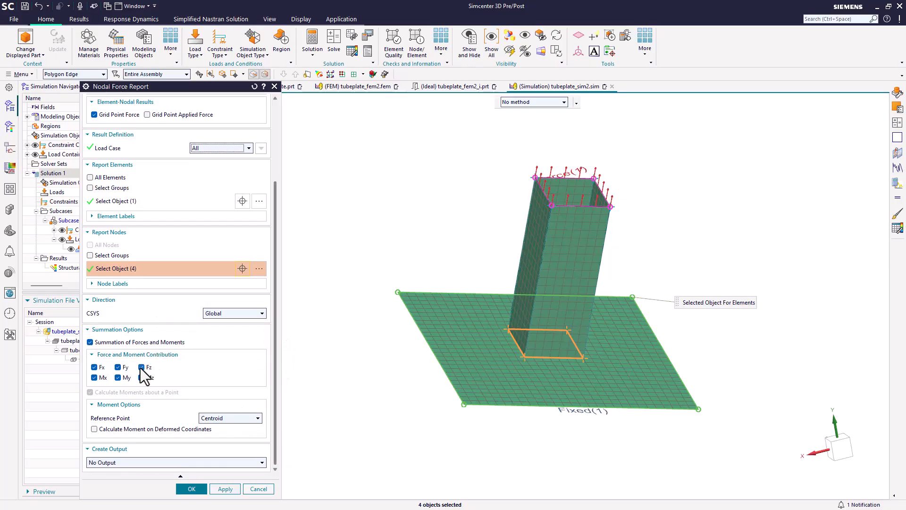
pyautogui.click(220, 418)
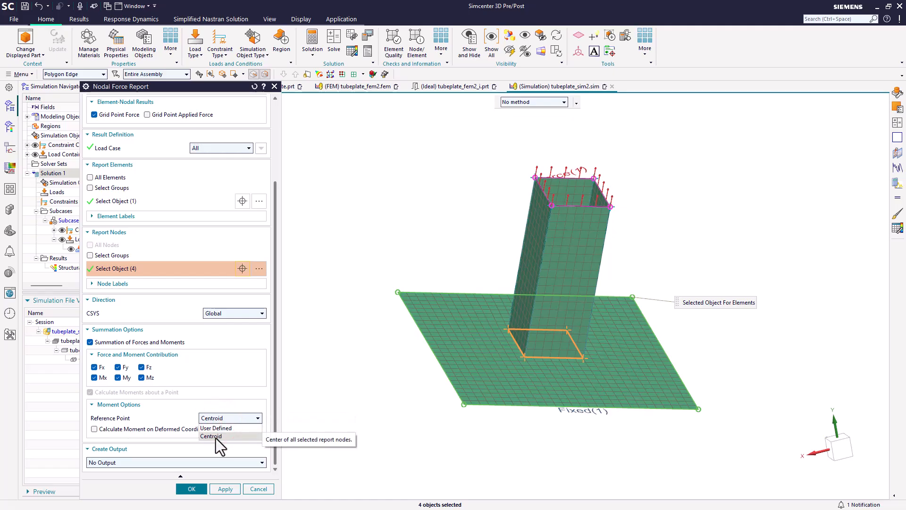
pyautogui.click(216, 438)
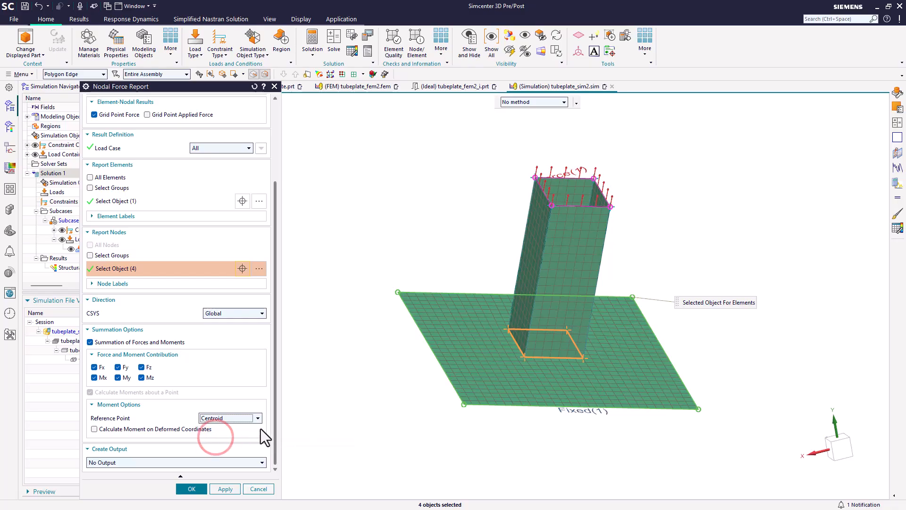
pyautogui.click(261, 463)
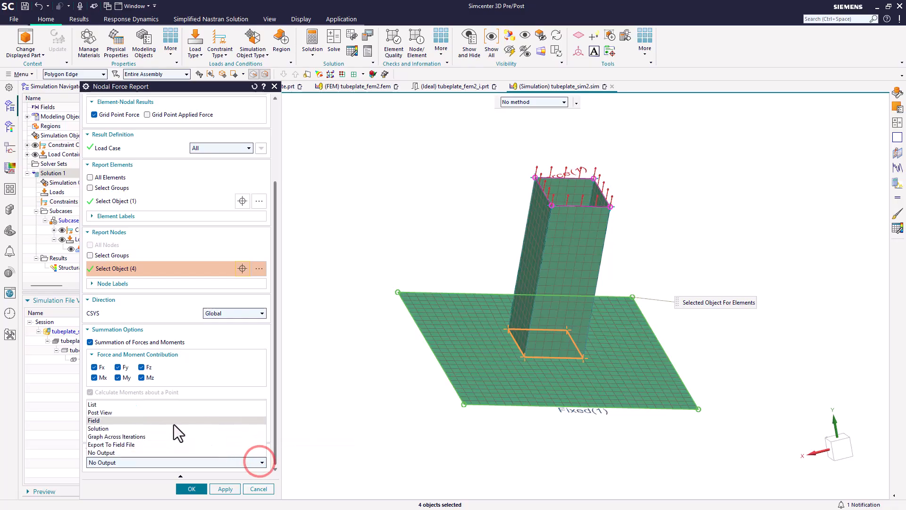
pyautogui.click(145, 406)
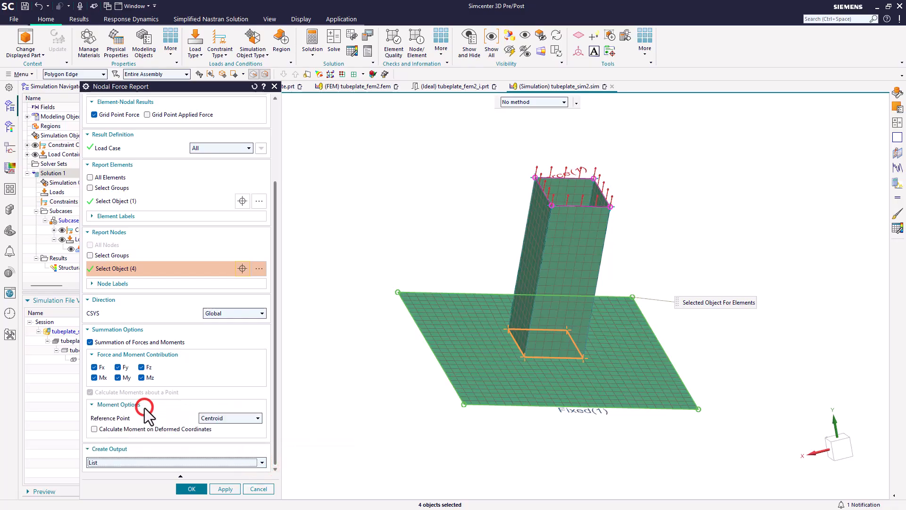
pyautogui.click(191, 488)
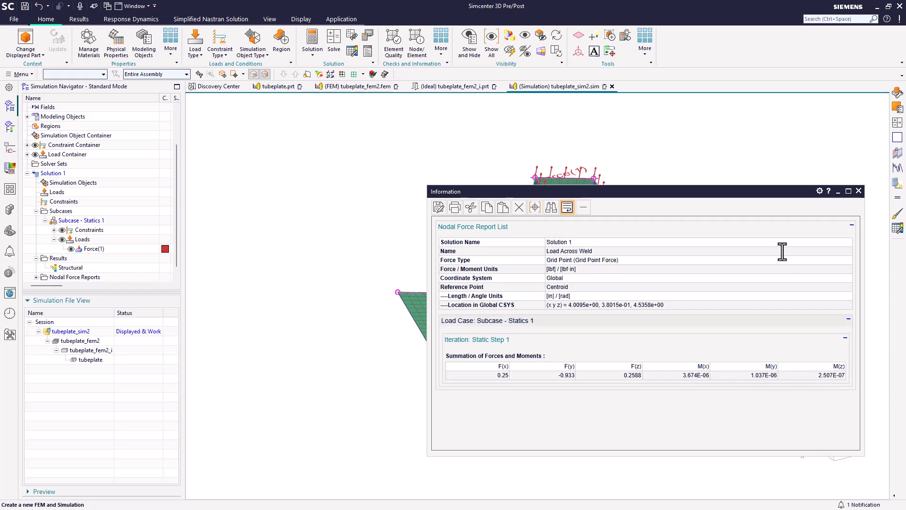
# Examine the listed forces alongside the model, highlight the nodes of the Load Across Weld report, and close the listing.
pyautogui.moveTo(758, 191); pyautogui.dragTo(396, 217)
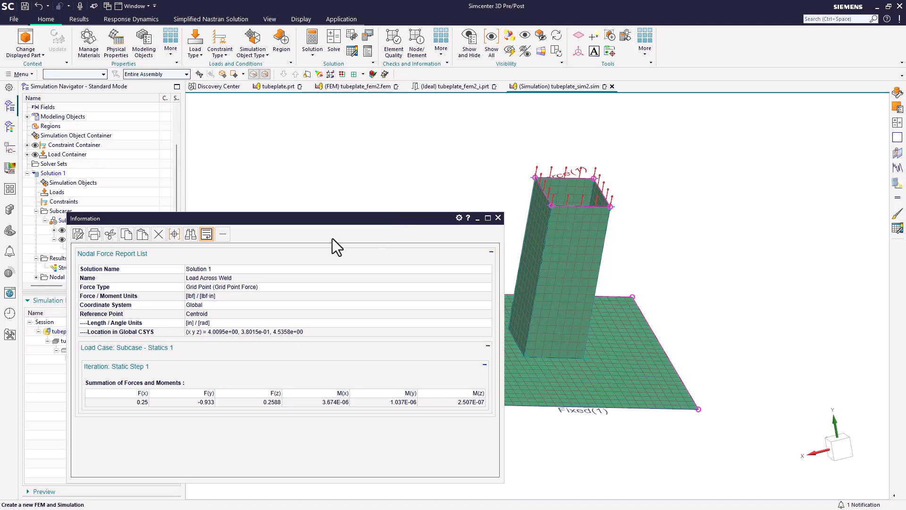
pyautogui.click(37, 277)
pyautogui.moveTo(120, 219); pyautogui.dragTo(139, 37)
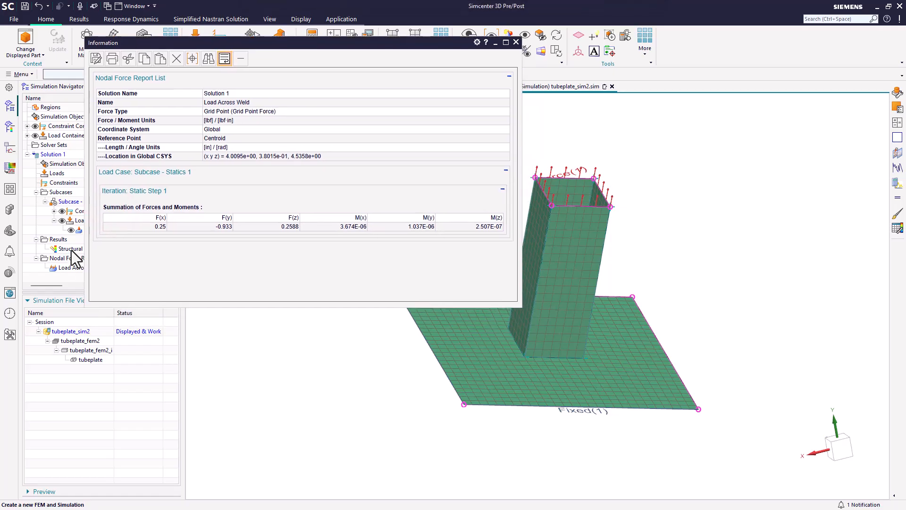
pyautogui.click(71, 268)
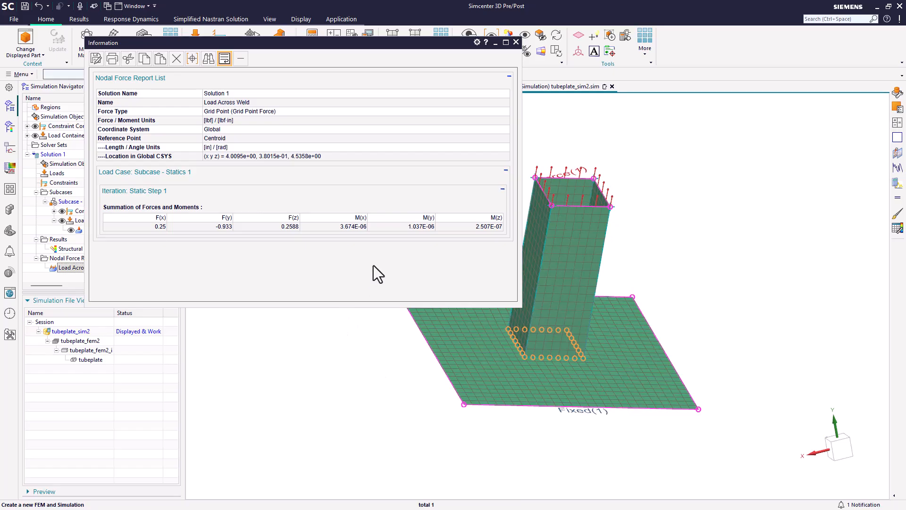
pyautogui.click(517, 42)
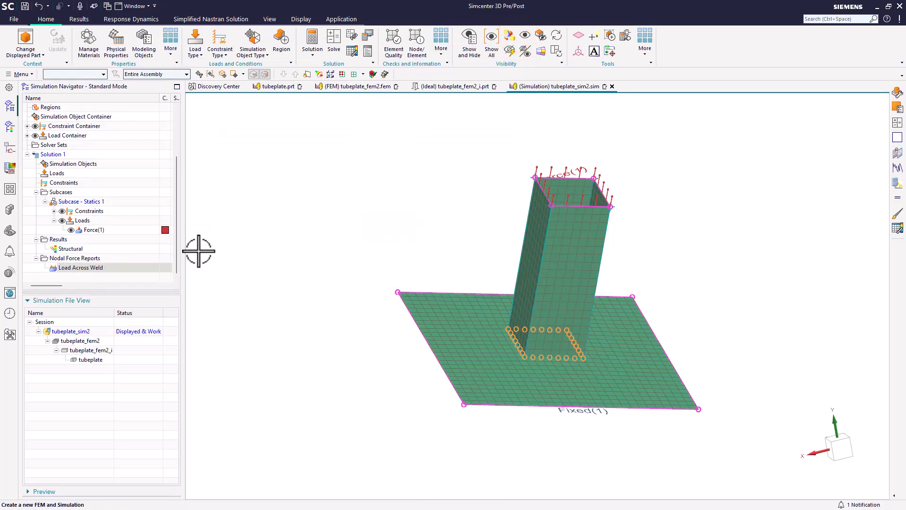
# Edit the Load Across Weld report to use a Cartesian coordinate system taken from the base plate's face.
pyautogui.rightClick(83, 267)
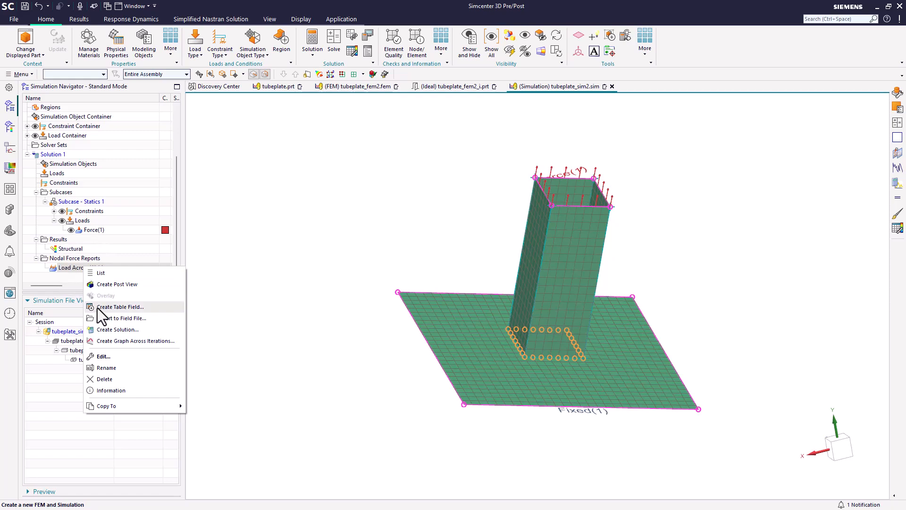
pyautogui.click(101, 356)
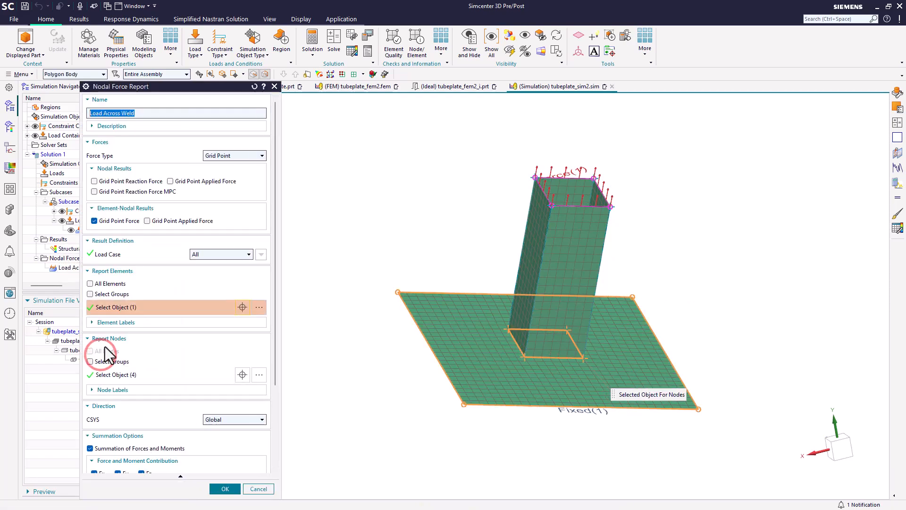
pyautogui.click(230, 419)
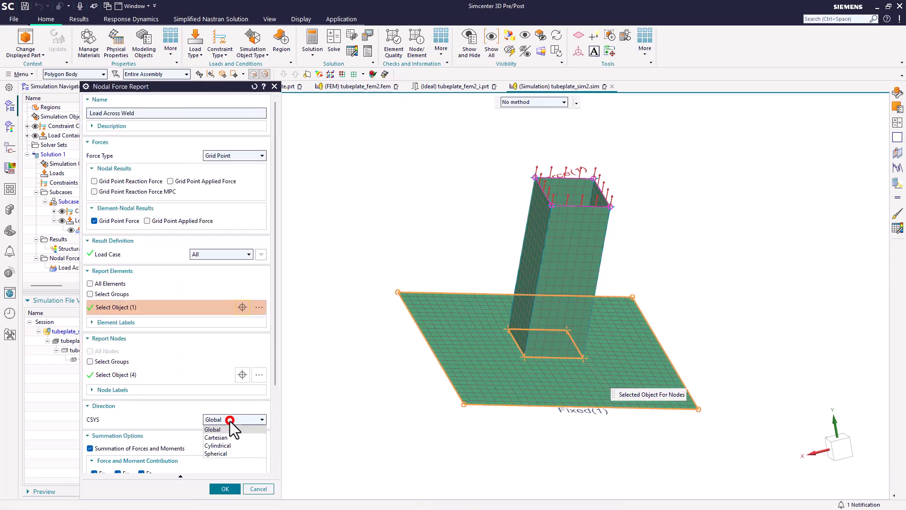
pyautogui.click(231, 437)
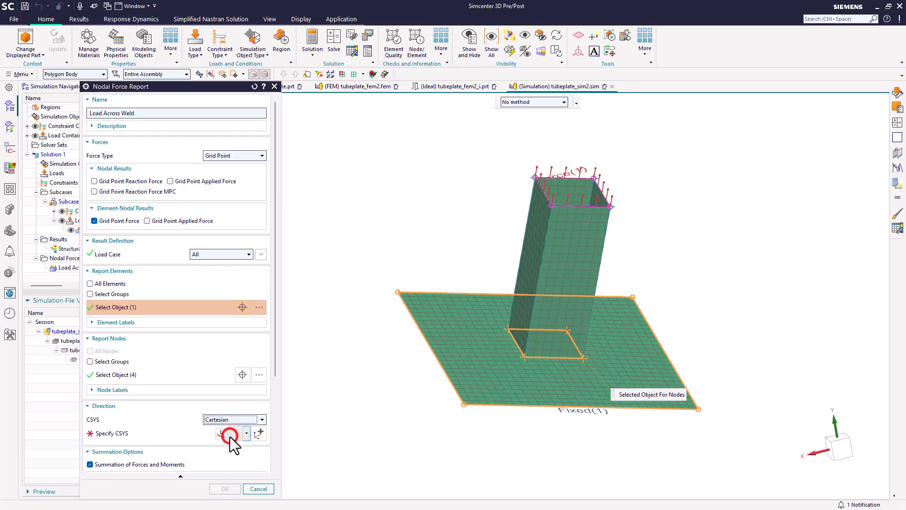
pyautogui.click(275, 392)
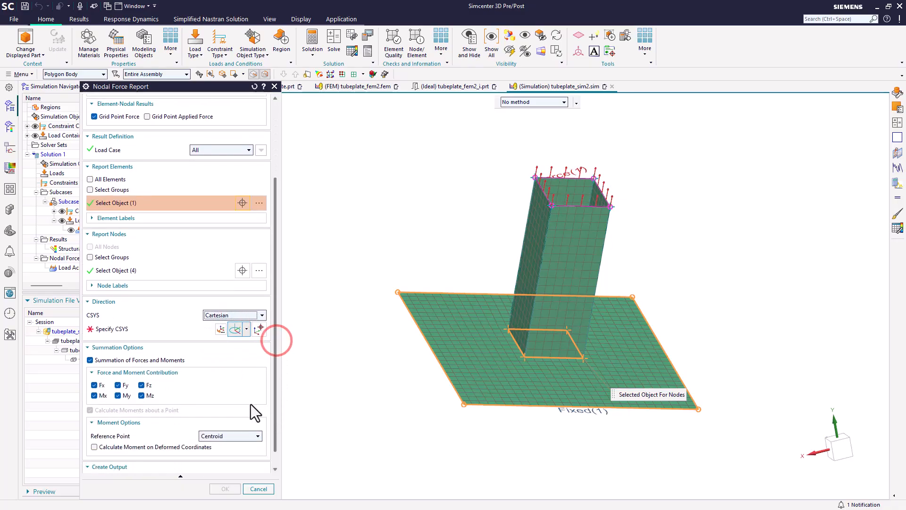
pyautogui.click(143, 331)
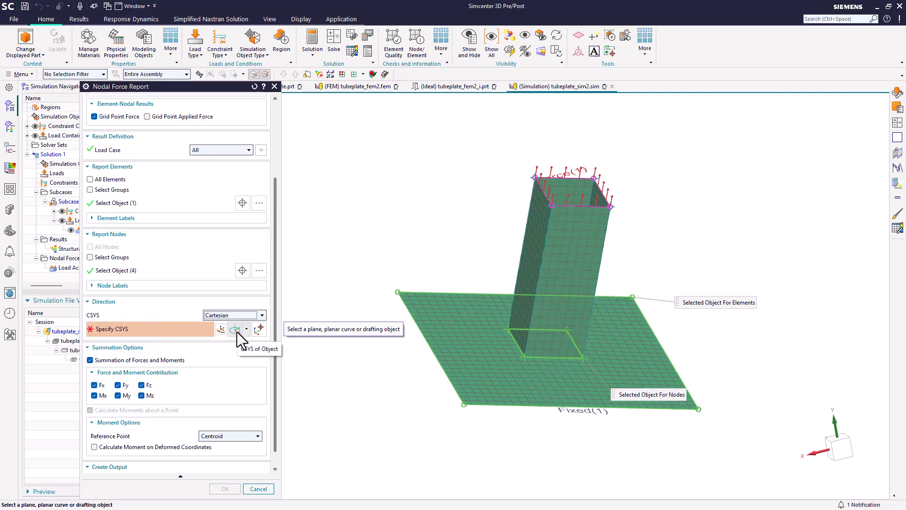
pyautogui.click(472, 372)
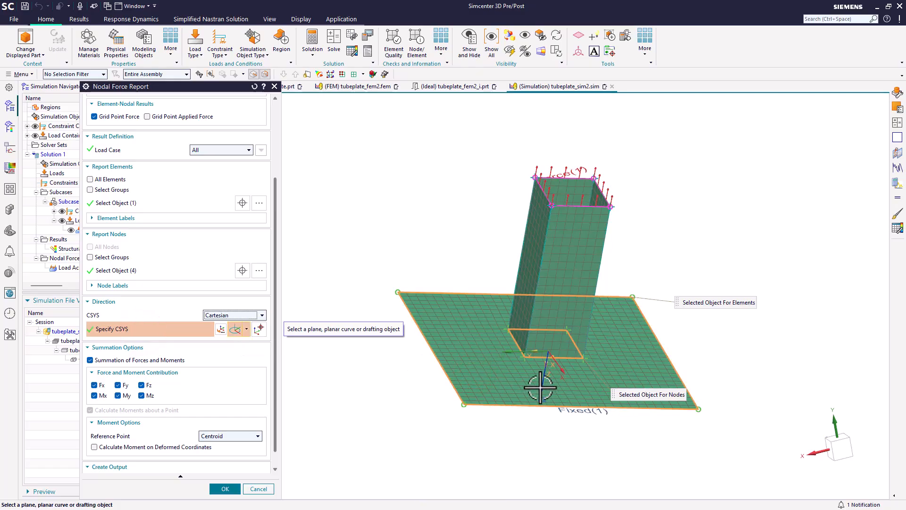
pyautogui.moveTo(540, 388)
pyautogui.mouseDown(button='middle')
pyautogui.moveTo(531, 433)
pyautogui.moveTo(532, 385)
pyautogui.mouseUp(button='middle')
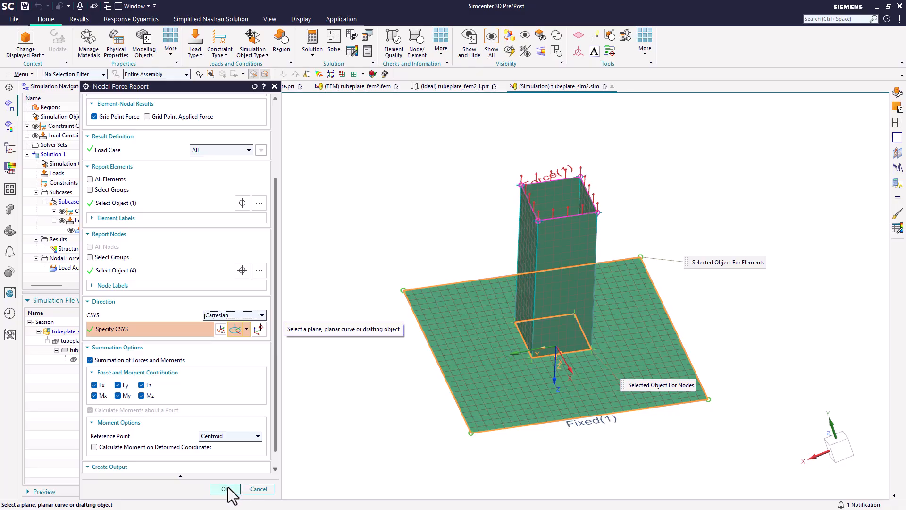
pyautogui.click(225, 489)
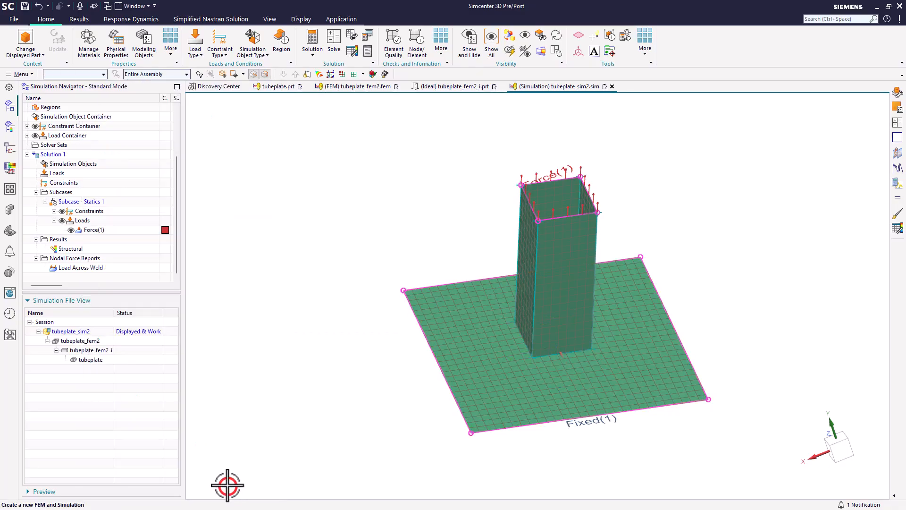
# List the Load Across Weld report again, check its force summation in the plate coordinate system, and close the listing.
pyautogui.rightClick(72, 270)
pyautogui.click(81, 276)
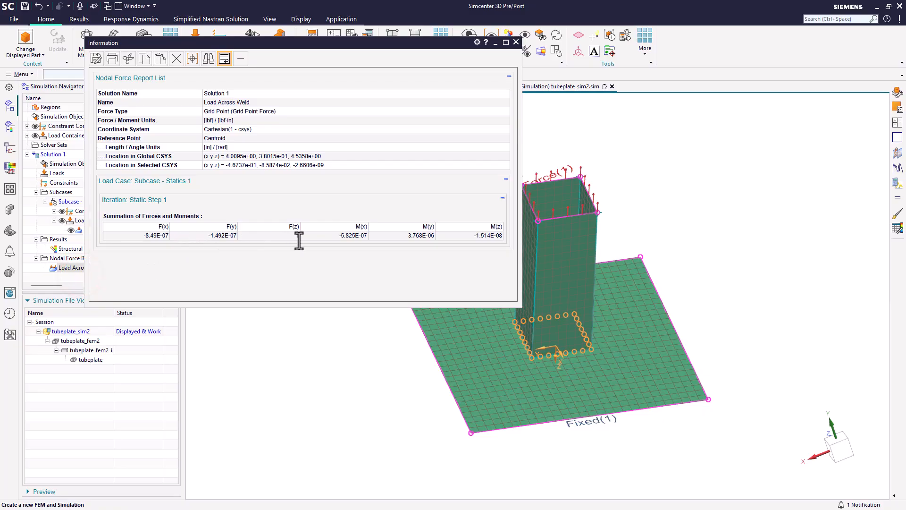
pyautogui.doubleClick(294, 236)
pyautogui.click(515, 42)
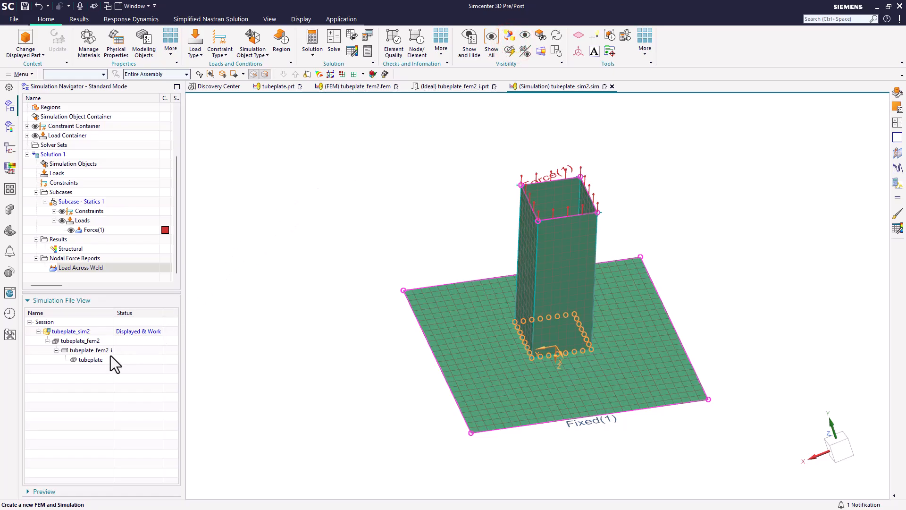
# Open the tubeplate part and set the length of its plate block to 11 in.
pyautogui.doubleClick(98, 361)
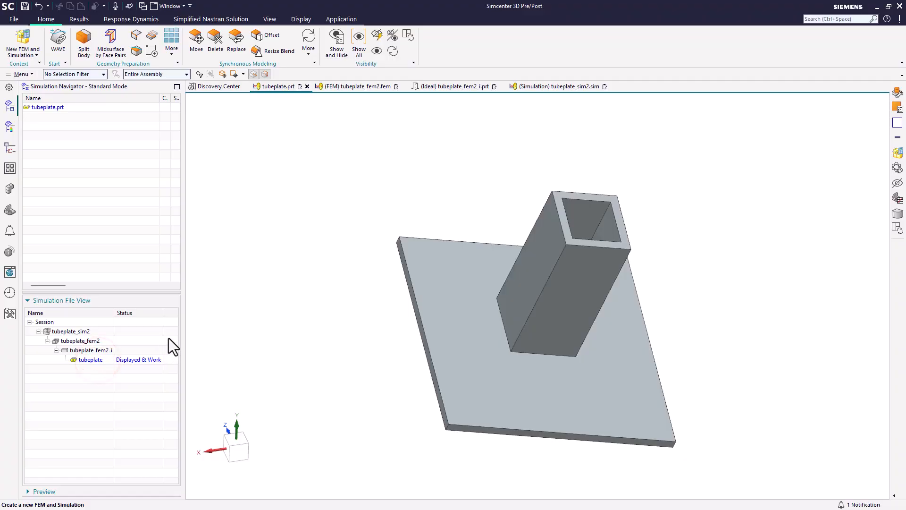
pyautogui.click(10, 209)
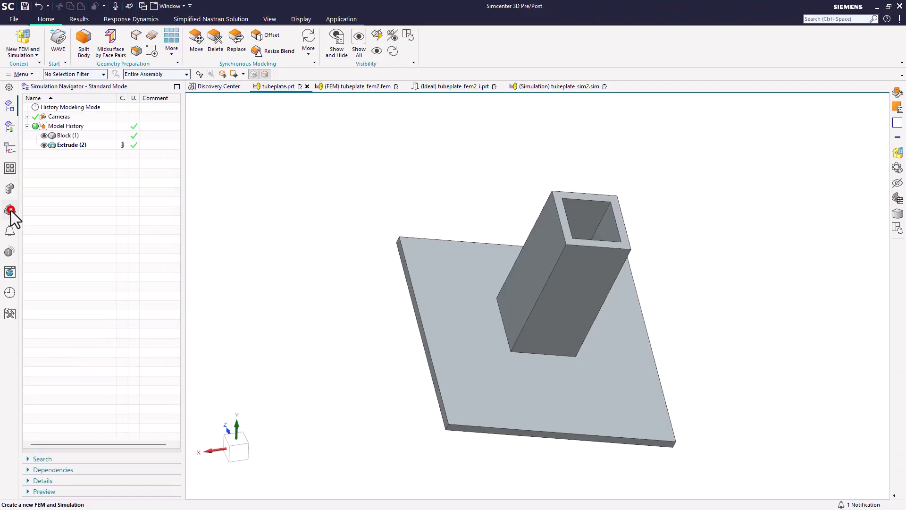
pyautogui.doubleClick(68, 136)
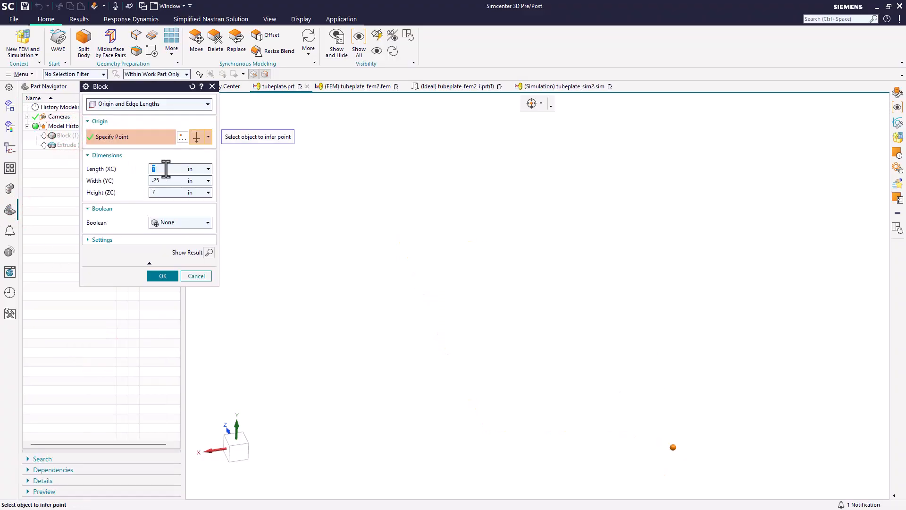
pyautogui.write('11')
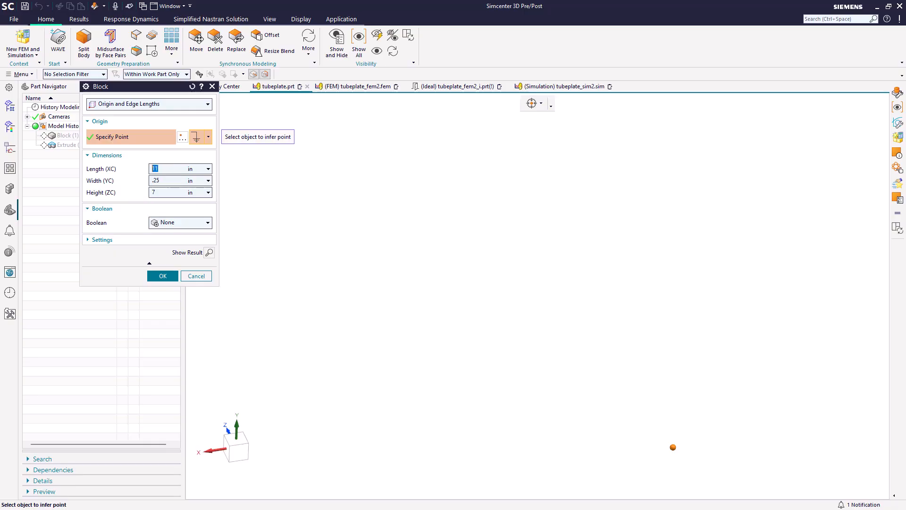
pyautogui.click(165, 277)
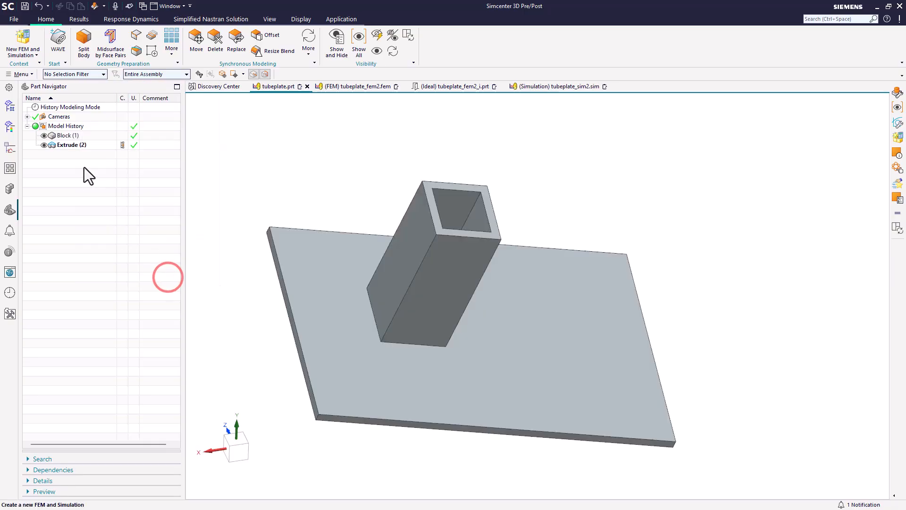
# Edit the tube's extrude to use a two-sided offset starting at 0.25 in and ending at 0.5 in.
pyautogui.doubleClick(74, 145)
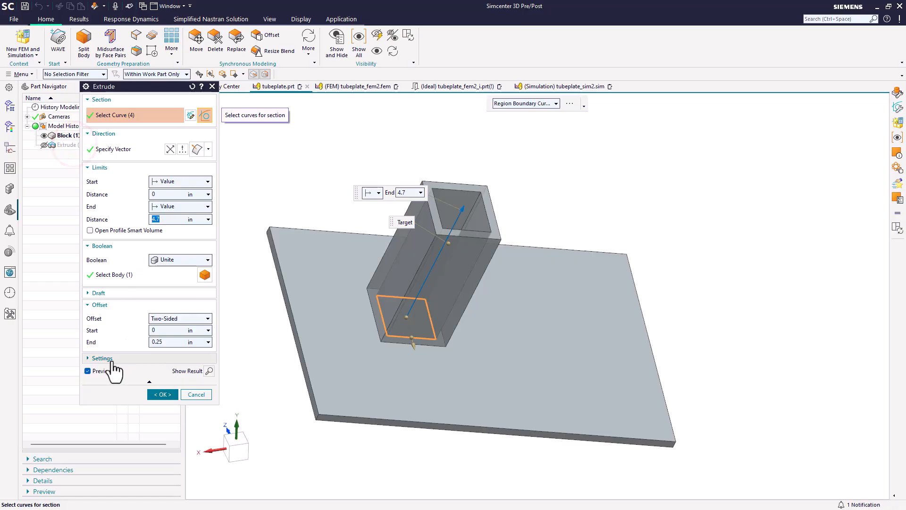
pyautogui.click(101, 371)
pyautogui.click(156, 330)
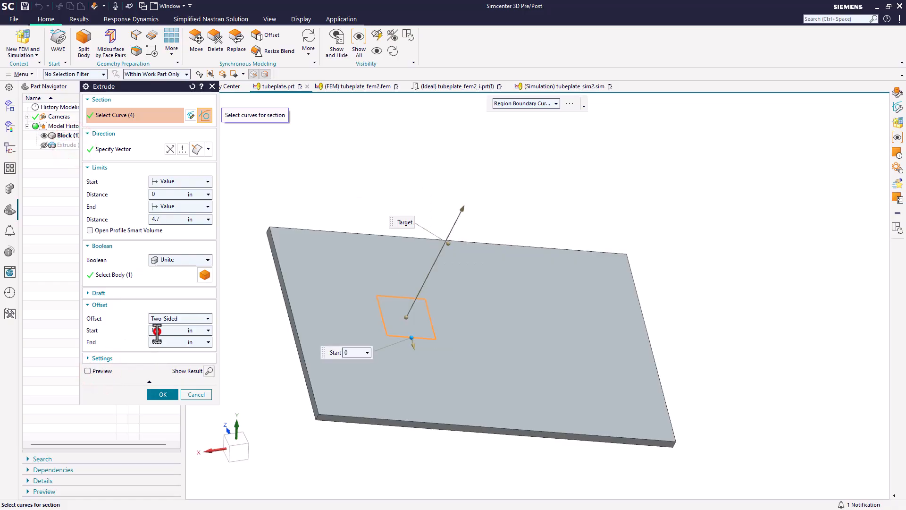
pyautogui.write('0.25')
pyautogui.click(156, 342)
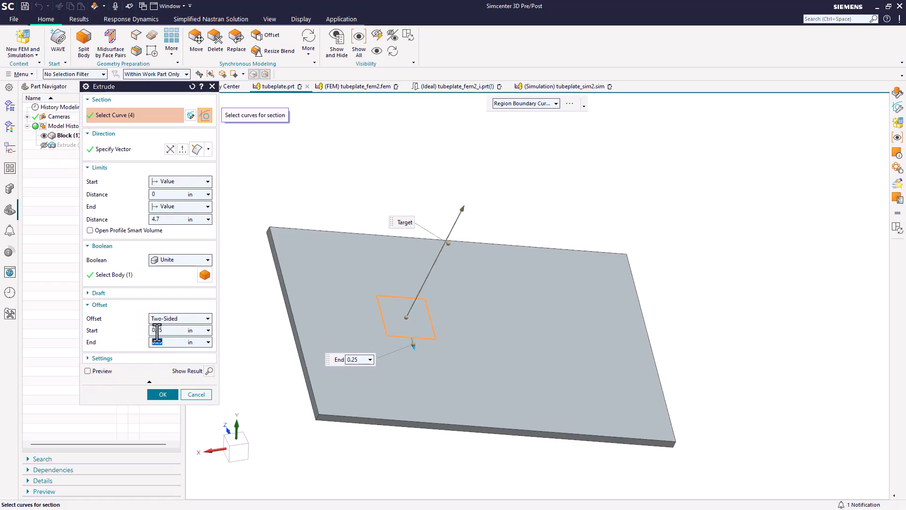
pyautogui.write('.5')
pyautogui.click(88, 371)
pyautogui.click(161, 394)
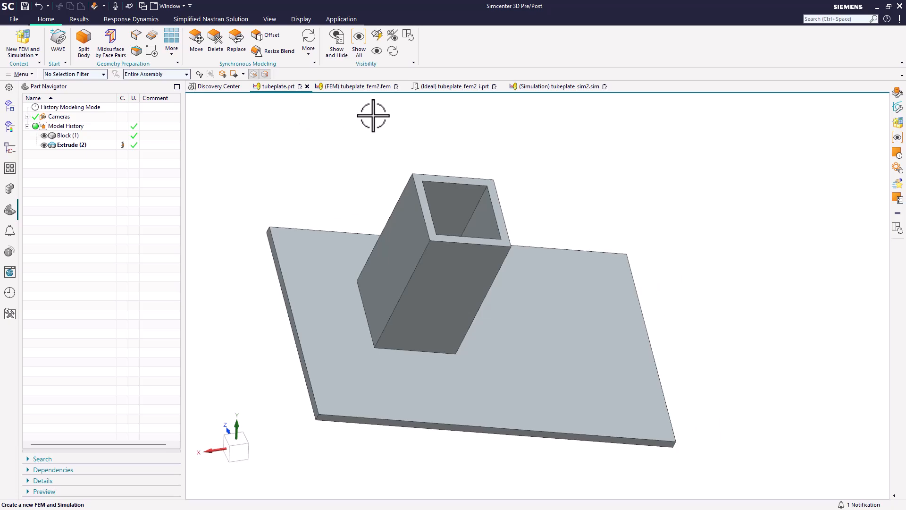
# Open the tubeplate_fem2 FEM, close the polygon body update log, and update the mesh to the modified geometry.
pyautogui.click(370, 89)
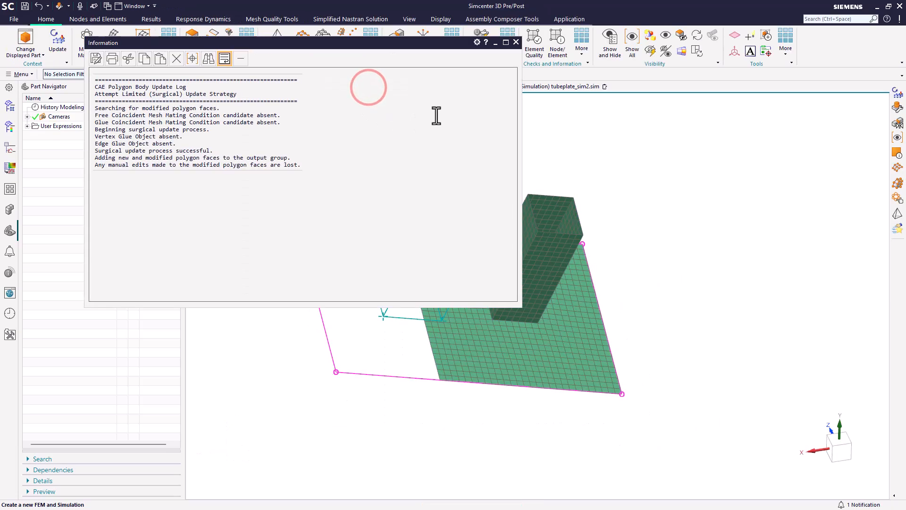
pyautogui.click(516, 43)
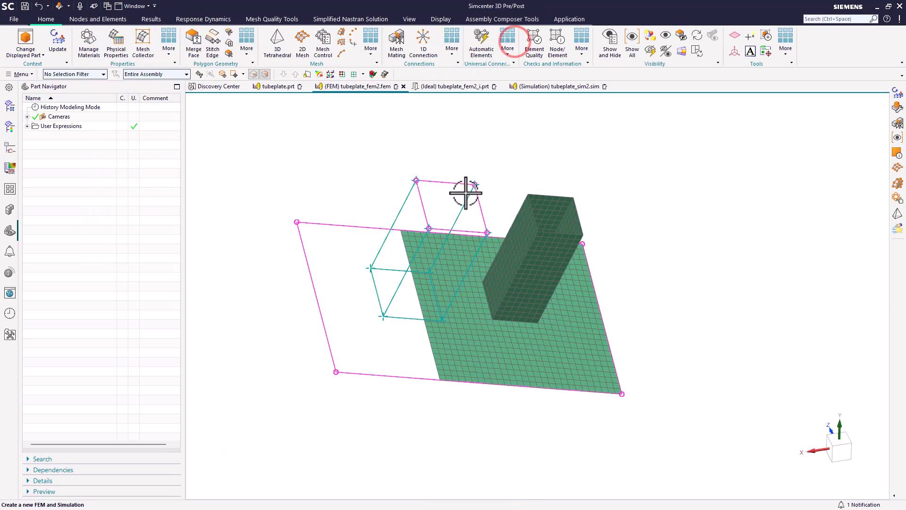
pyautogui.moveTo(461, 202)
pyautogui.mouseDown(button='middle')
pyautogui.moveTo(431, 194)
pyautogui.moveTo(455, 204)
pyautogui.mouseUp(button='middle')
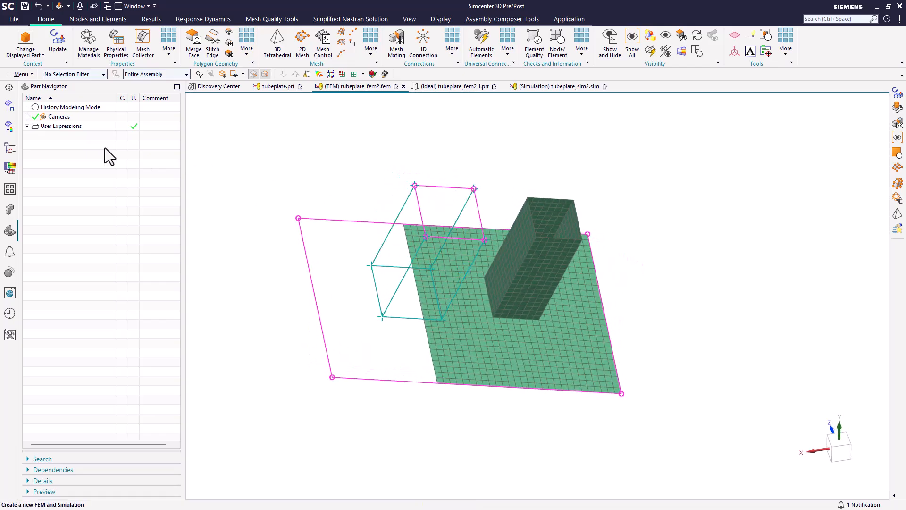
pyautogui.click(63, 46)
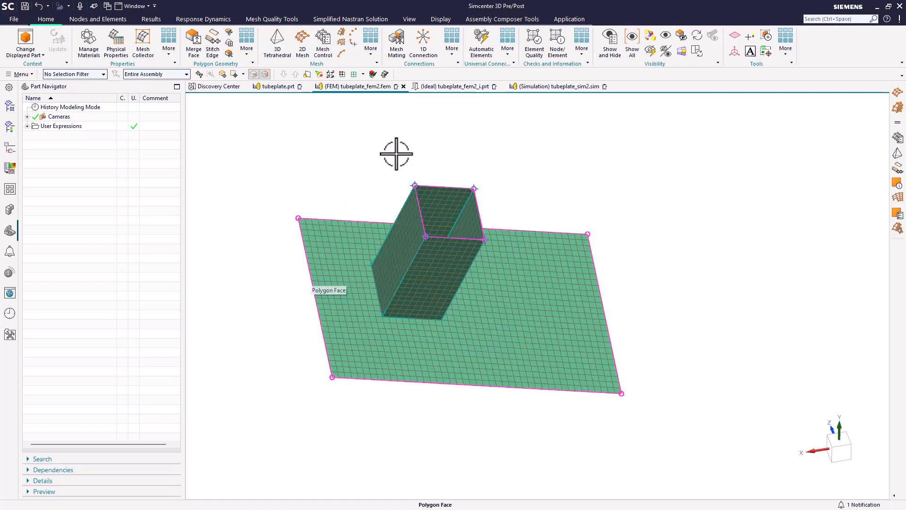
# Open the tubeplate_sim2 simulation and check the fixed constraint and force load of Subcase - Statics 1 on the updated mesh.
pyautogui.click(529, 90)
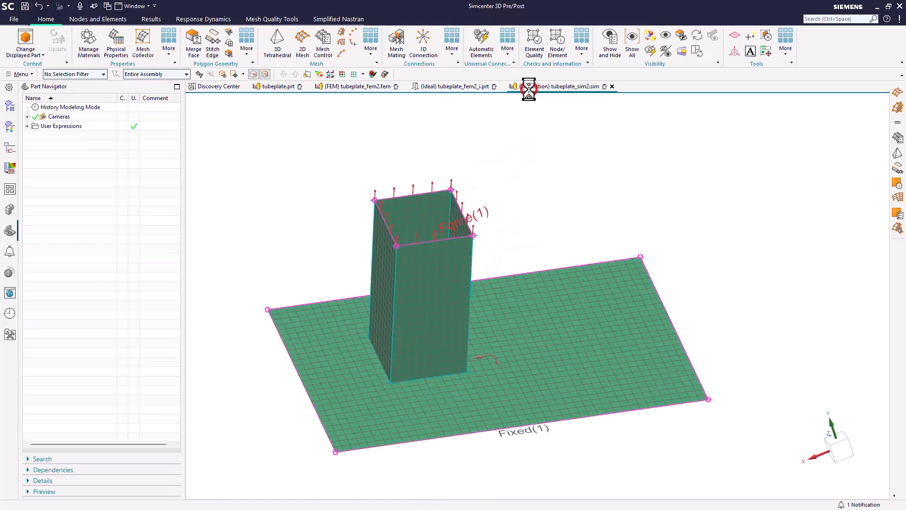
pyautogui.moveTo(314, 279); pyautogui.dragTo(334, 284, button='middle')
pyautogui.click(11, 126)
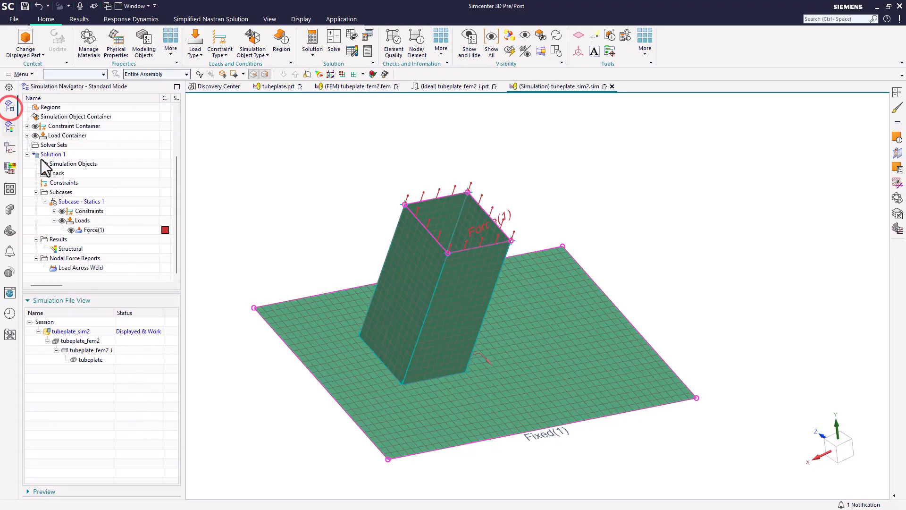
pyautogui.click(54, 210)
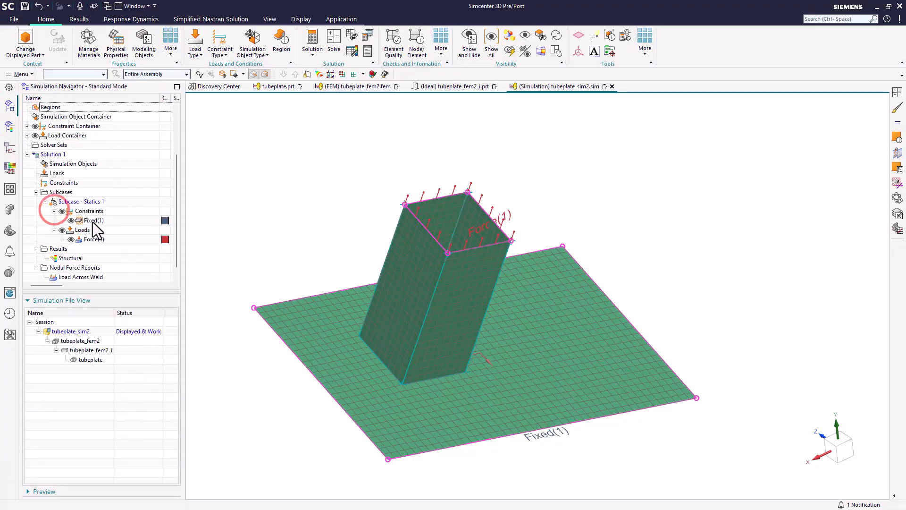
pyautogui.click(93, 221)
pyautogui.click(91, 240)
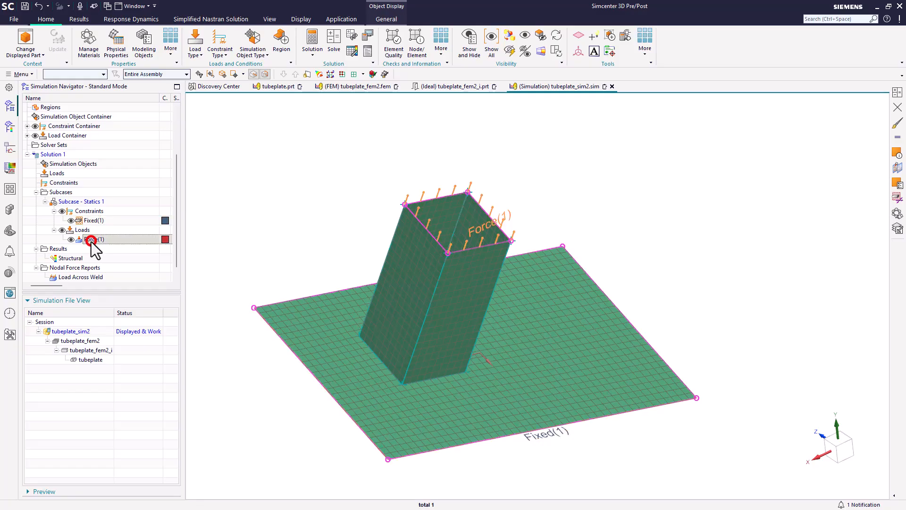
pyautogui.scroll(-1, 92, 241)
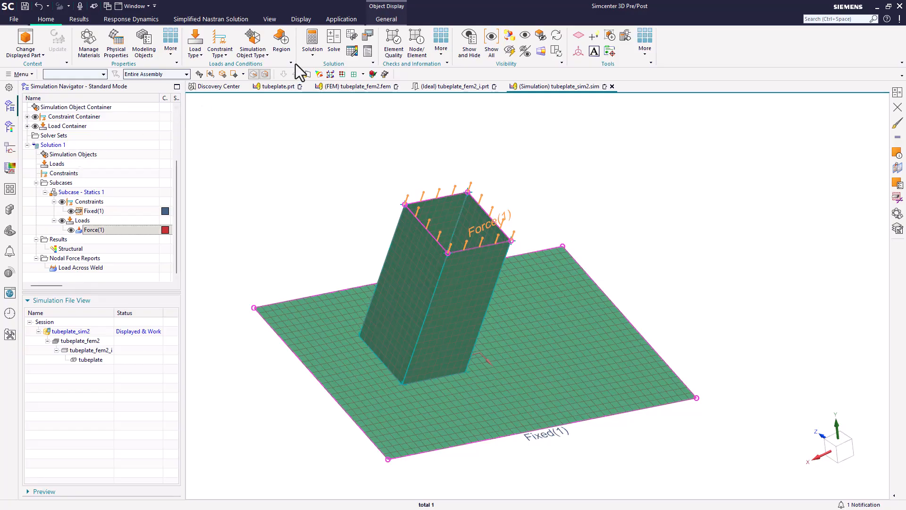
# Solve Solution 1 and close the solution monitor, analysis job monitor and information listing.
pyautogui.click(338, 40)
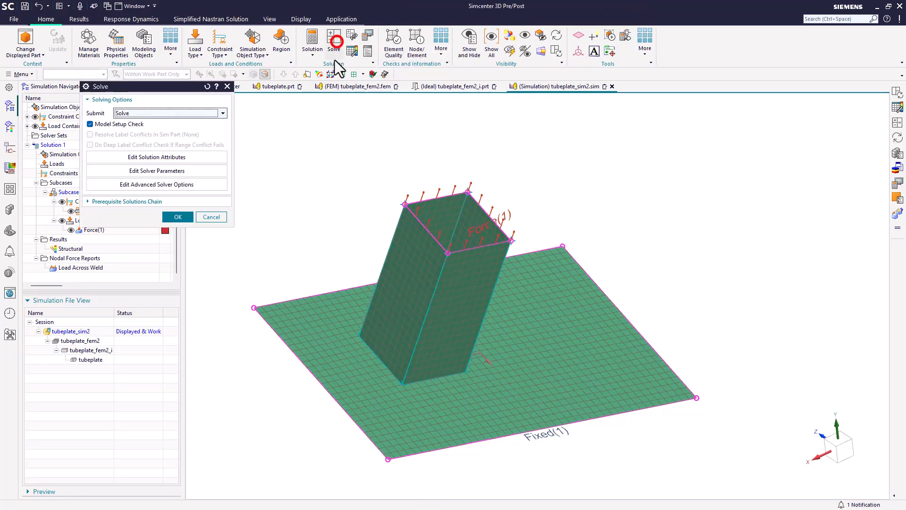
pyautogui.middleClick(311, 165)
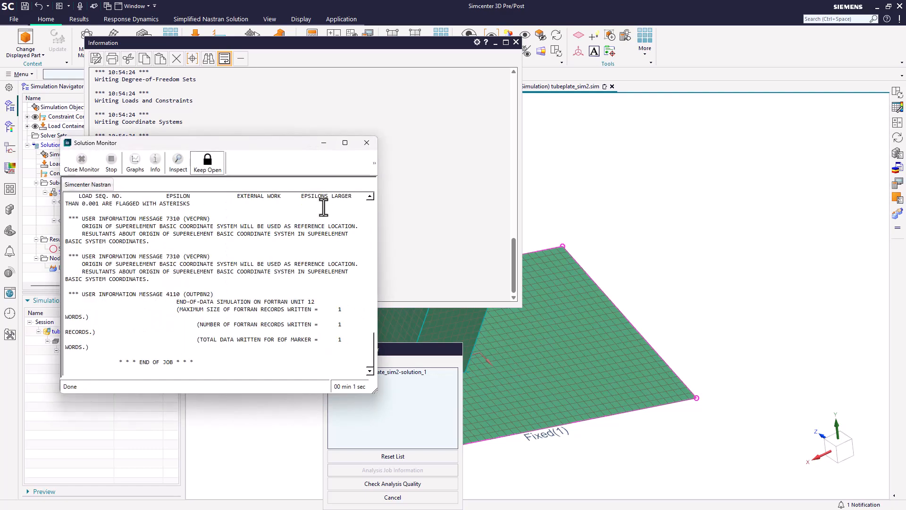
pyautogui.click(365, 139)
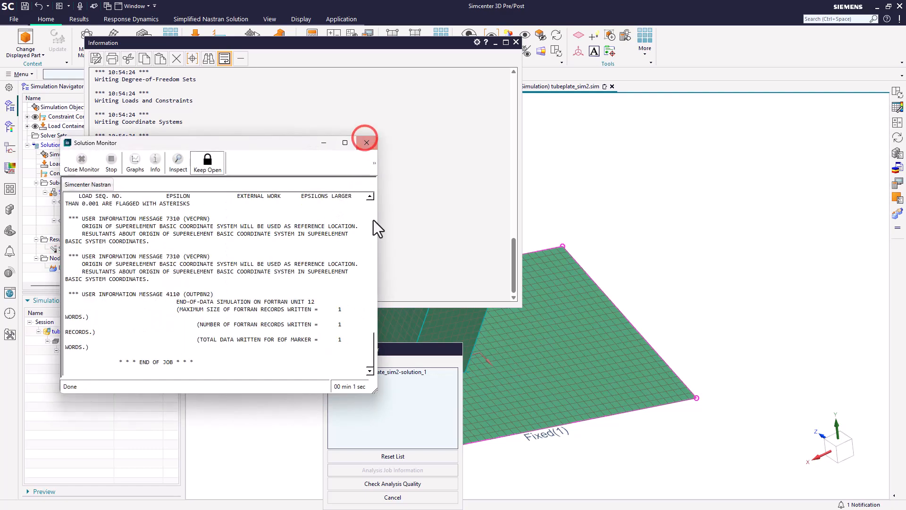
pyautogui.click(405, 495)
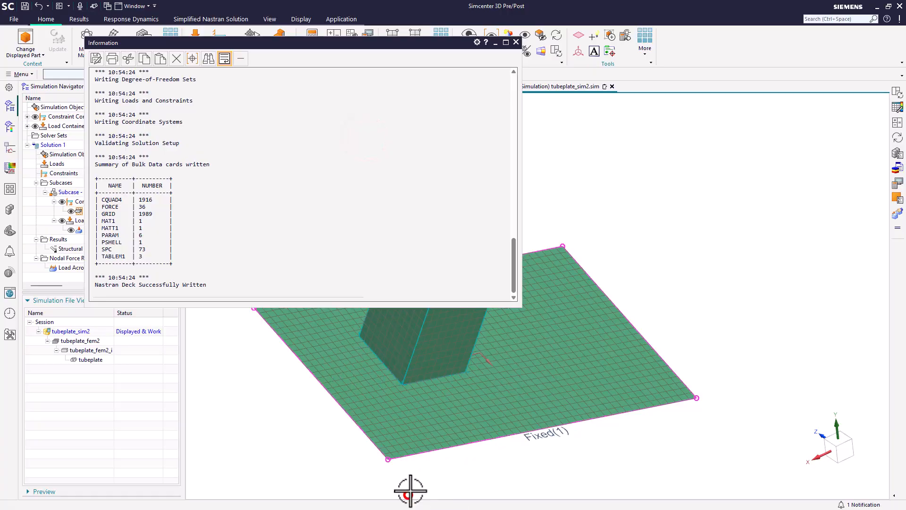
pyautogui.click(516, 42)
# List the Load Across Weld nodal force report for the re-solved model to check its force and moment summation.
pyautogui.click(64, 268)
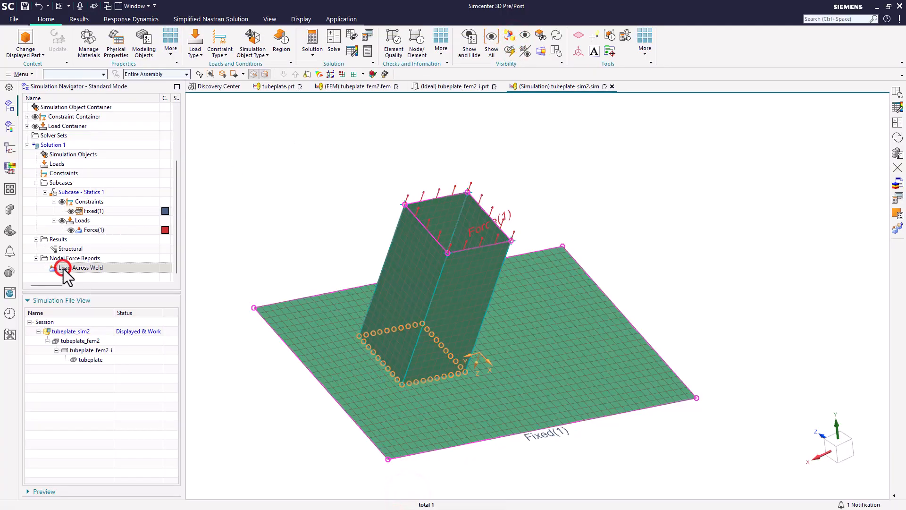
pyautogui.rightClick(97, 267)
pyautogui.click(108, 270)
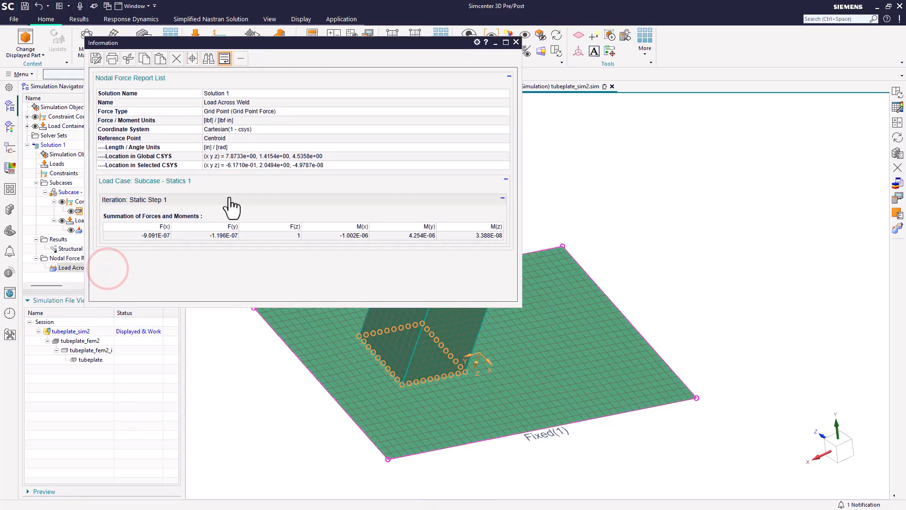